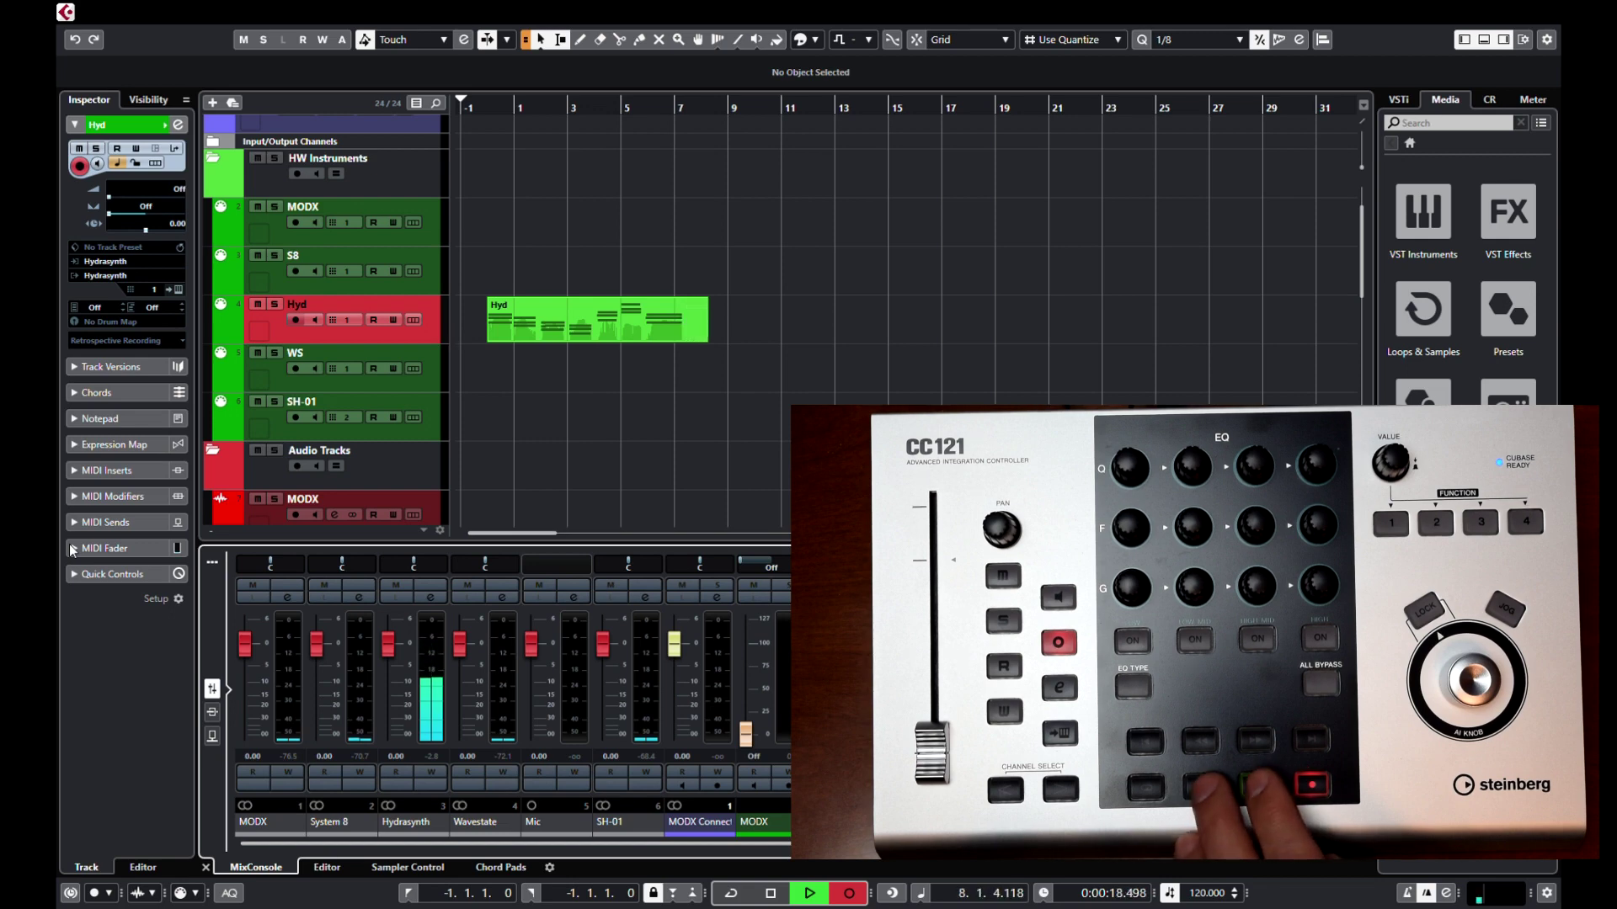
# Stop recording to finish the Hyd MIDI part spanning bars 1 to 10
pyautogui.press('space')
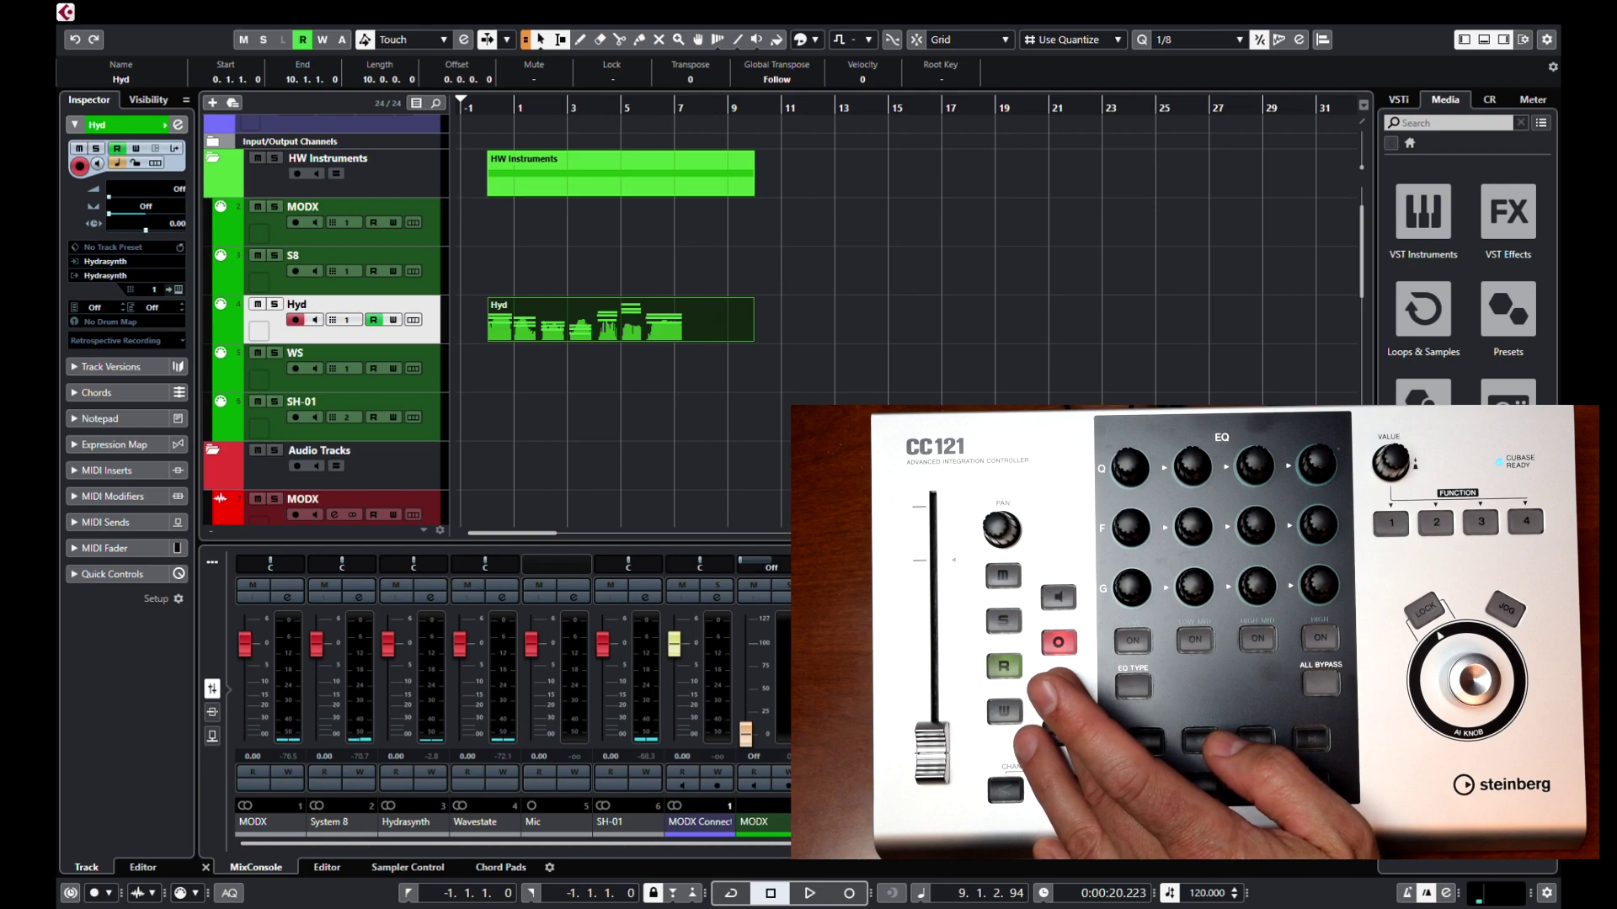
# Scroll the project window up to bring the upper tracks into view
pyautogui.scroll(2, 711, 438)
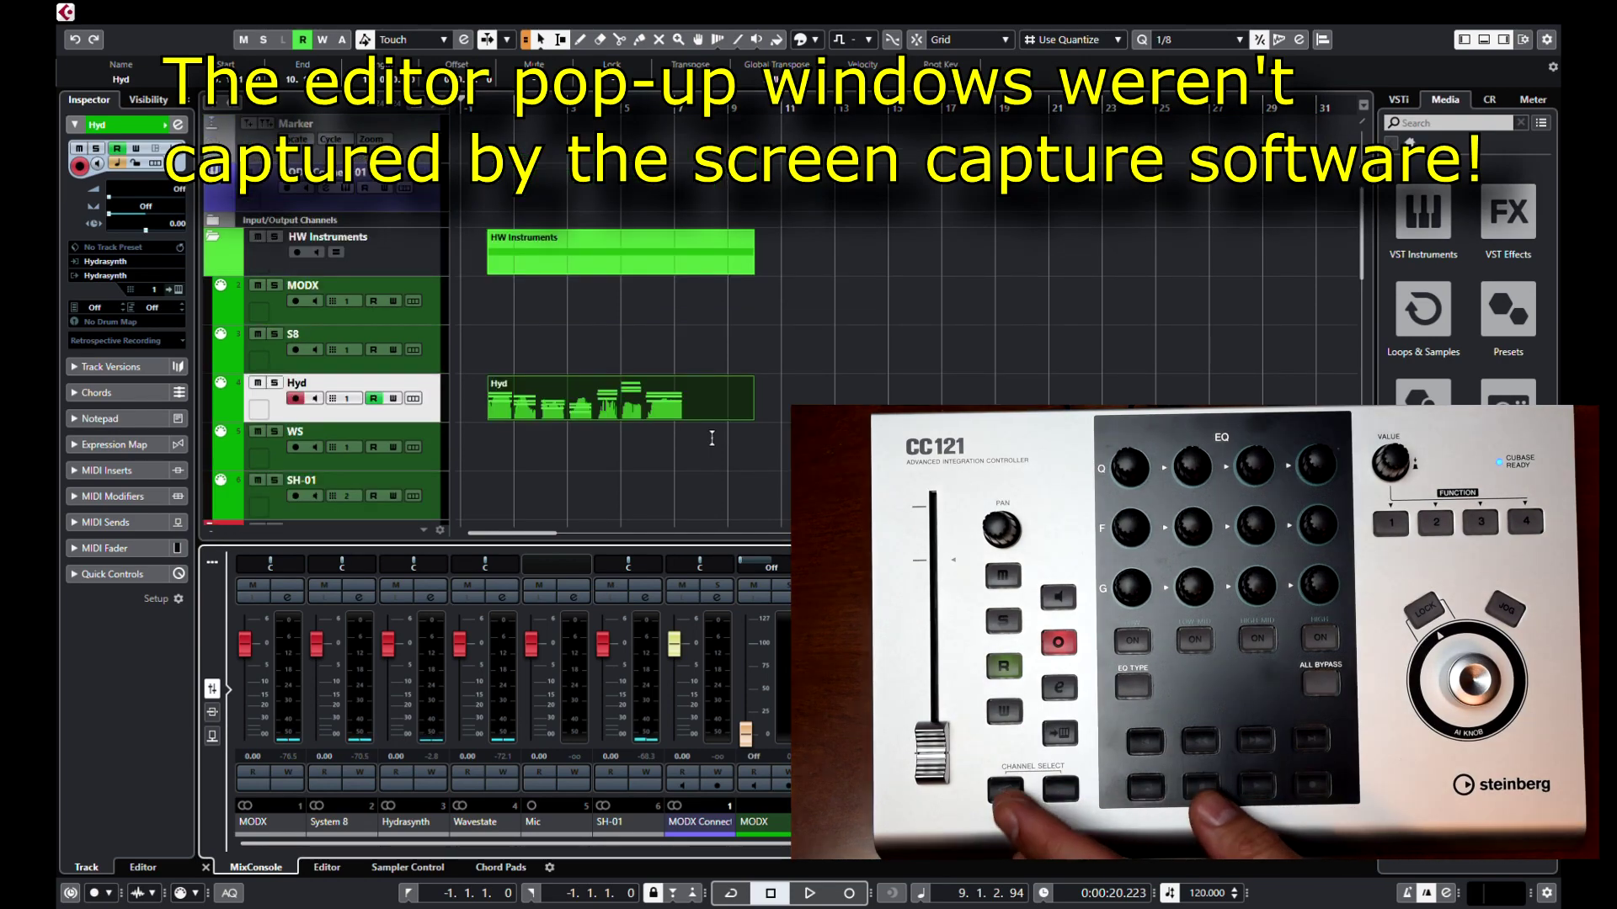
# Select MODX Connect 01, open and close its instrument editor, then step the selection back down
pyautogui.press('Up')
pyautogui.press('Up')
pyautogui.press('Up')
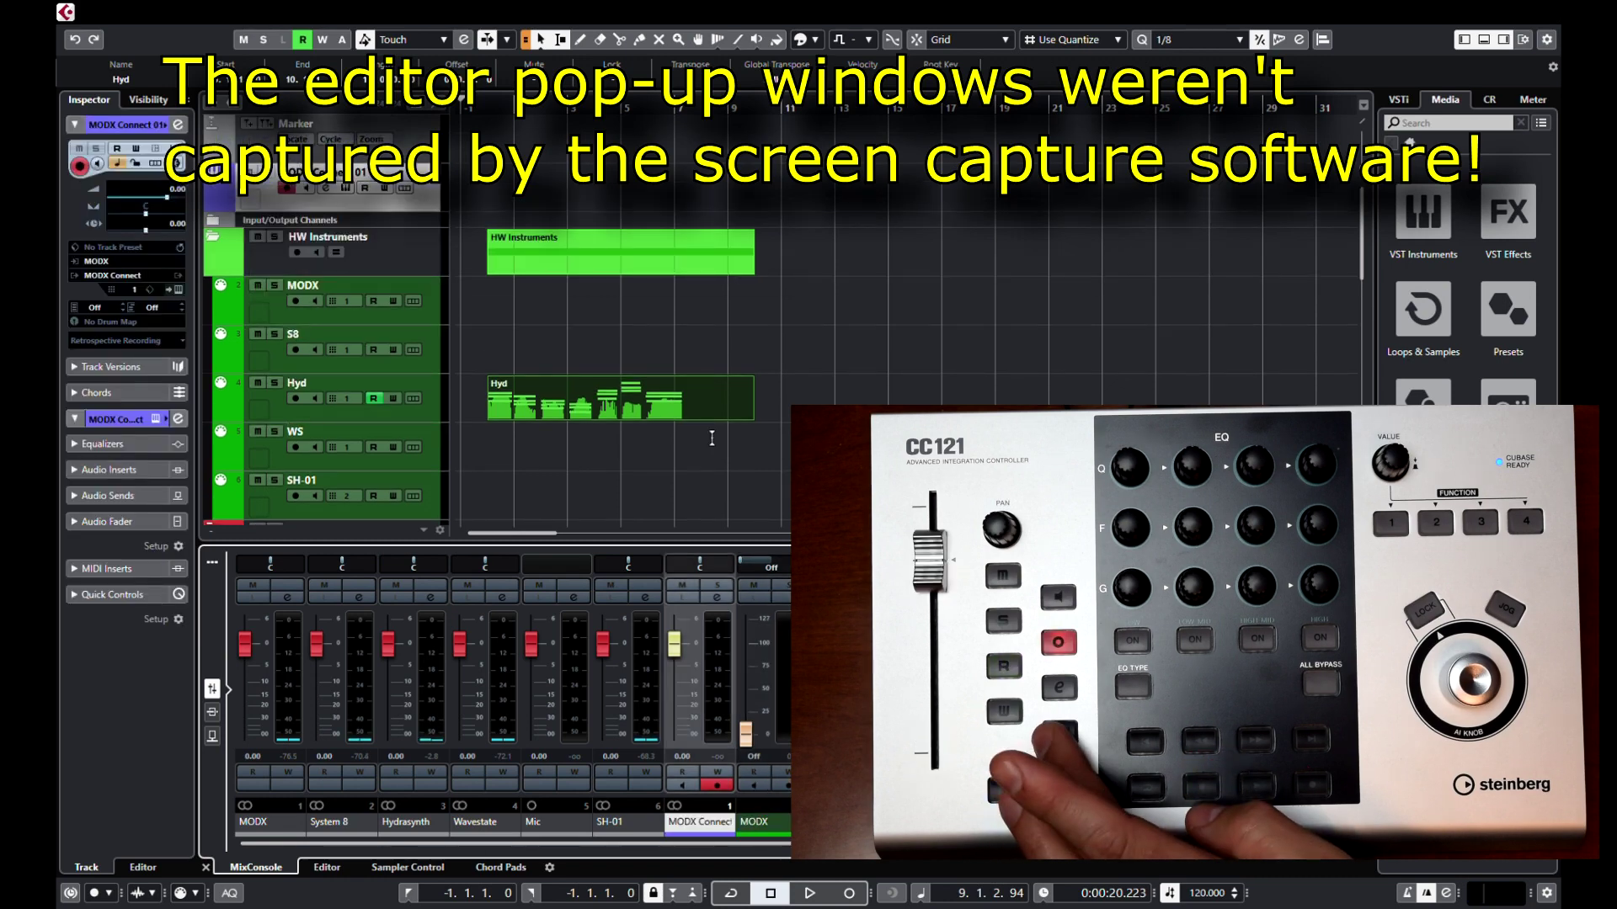
pyautogui.press('e')
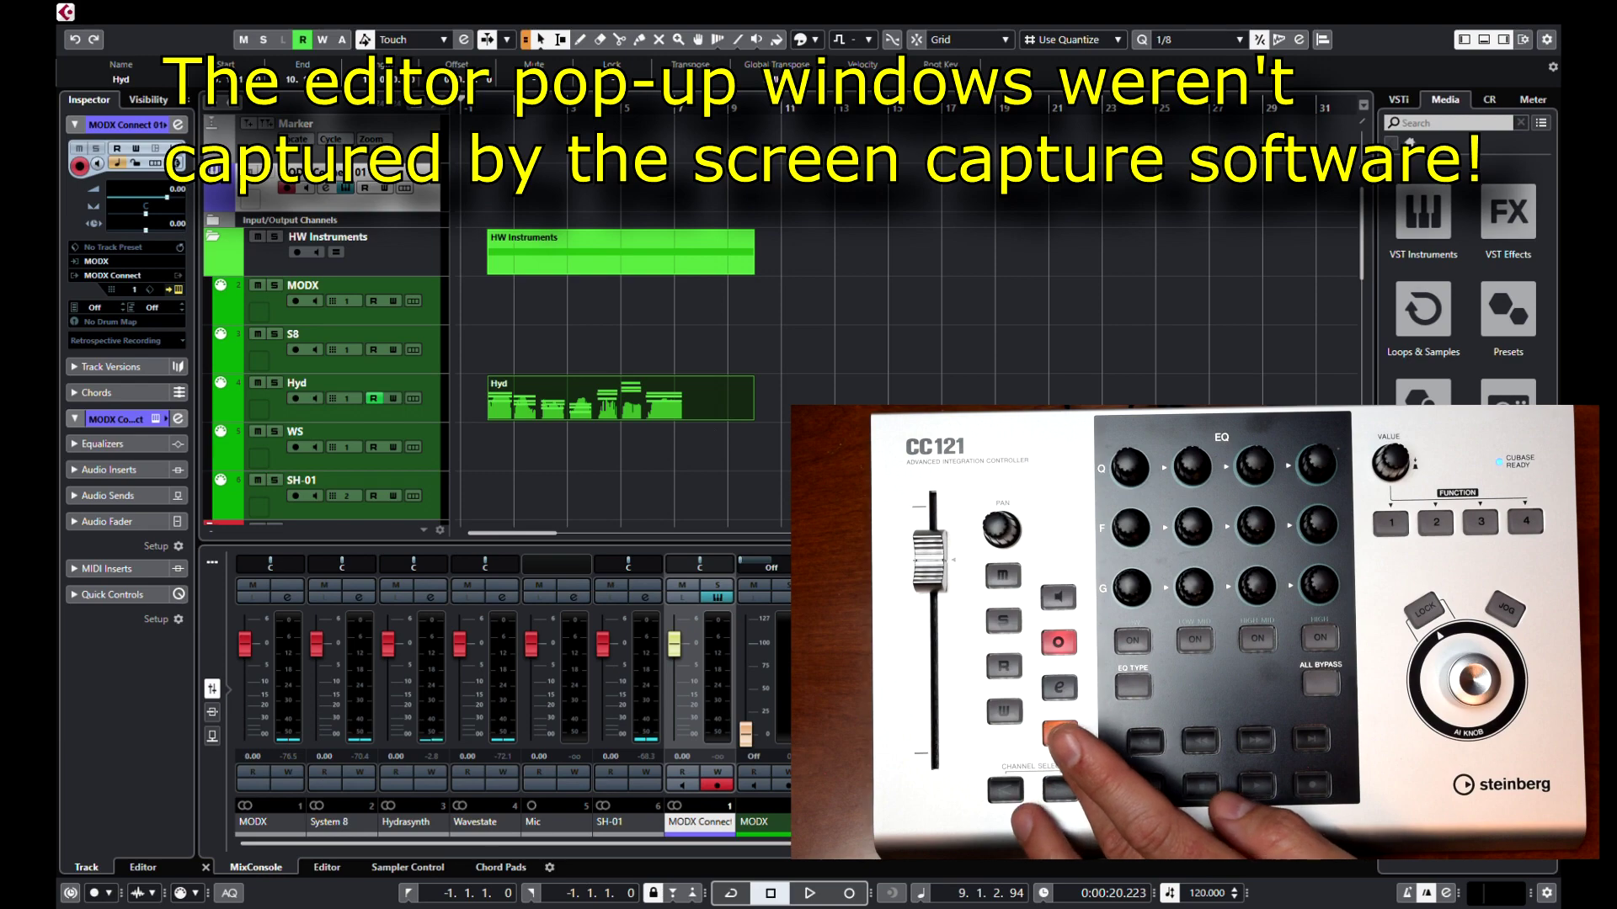
pyautogui.press('e')
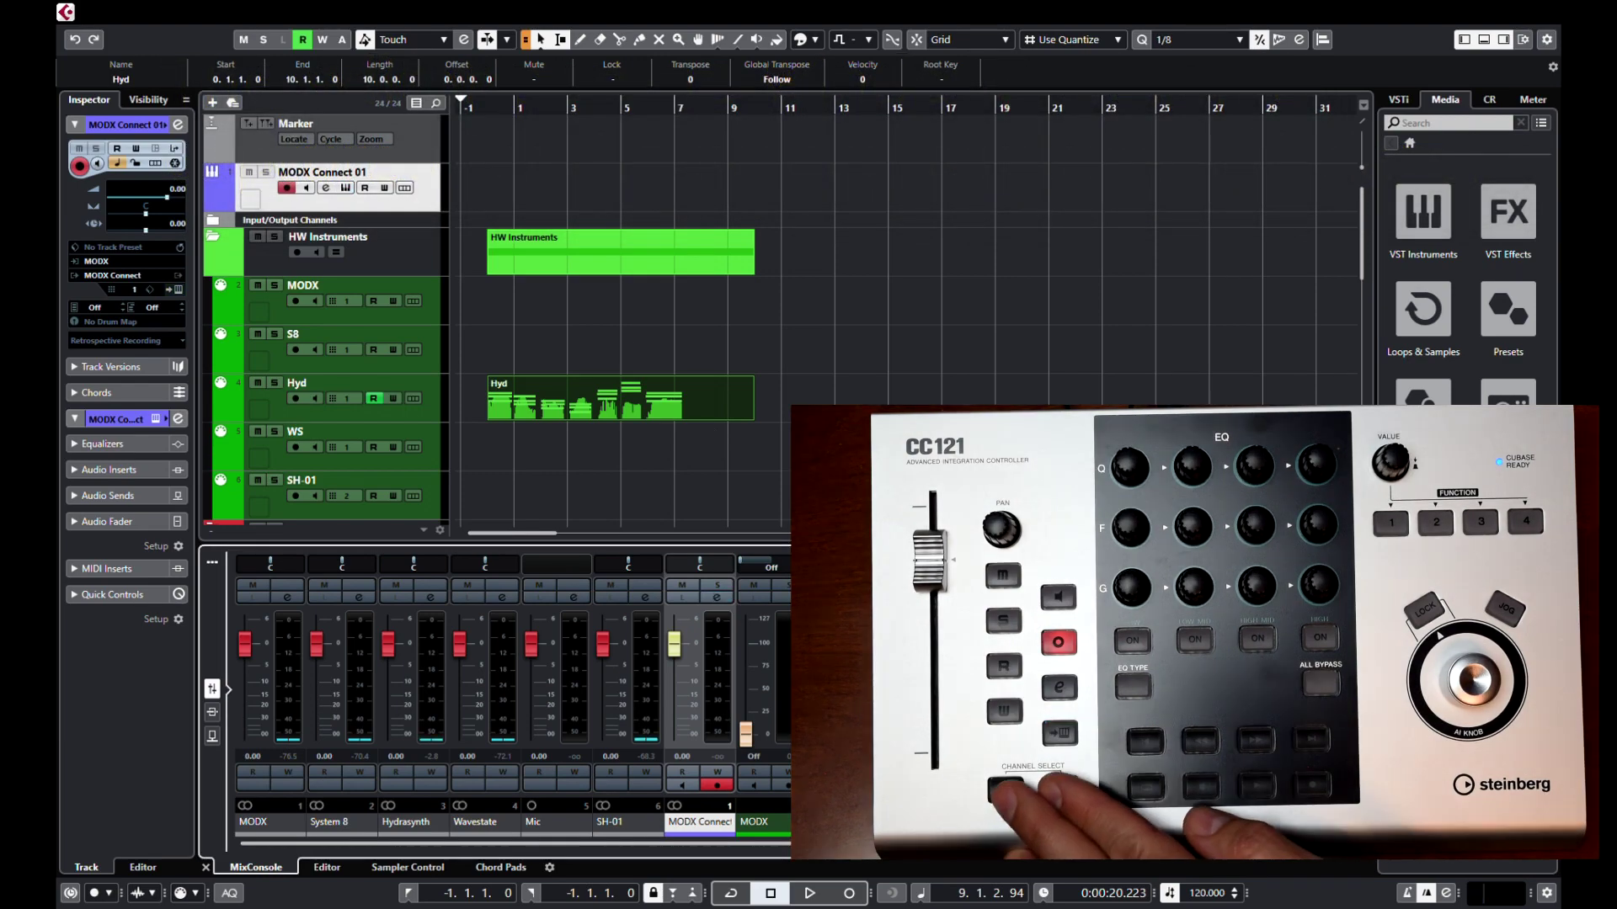
pyautogui.press('Down')
pyautogui.press('Down')
pyautogui.press('Down')
pyautogui.press('Down')
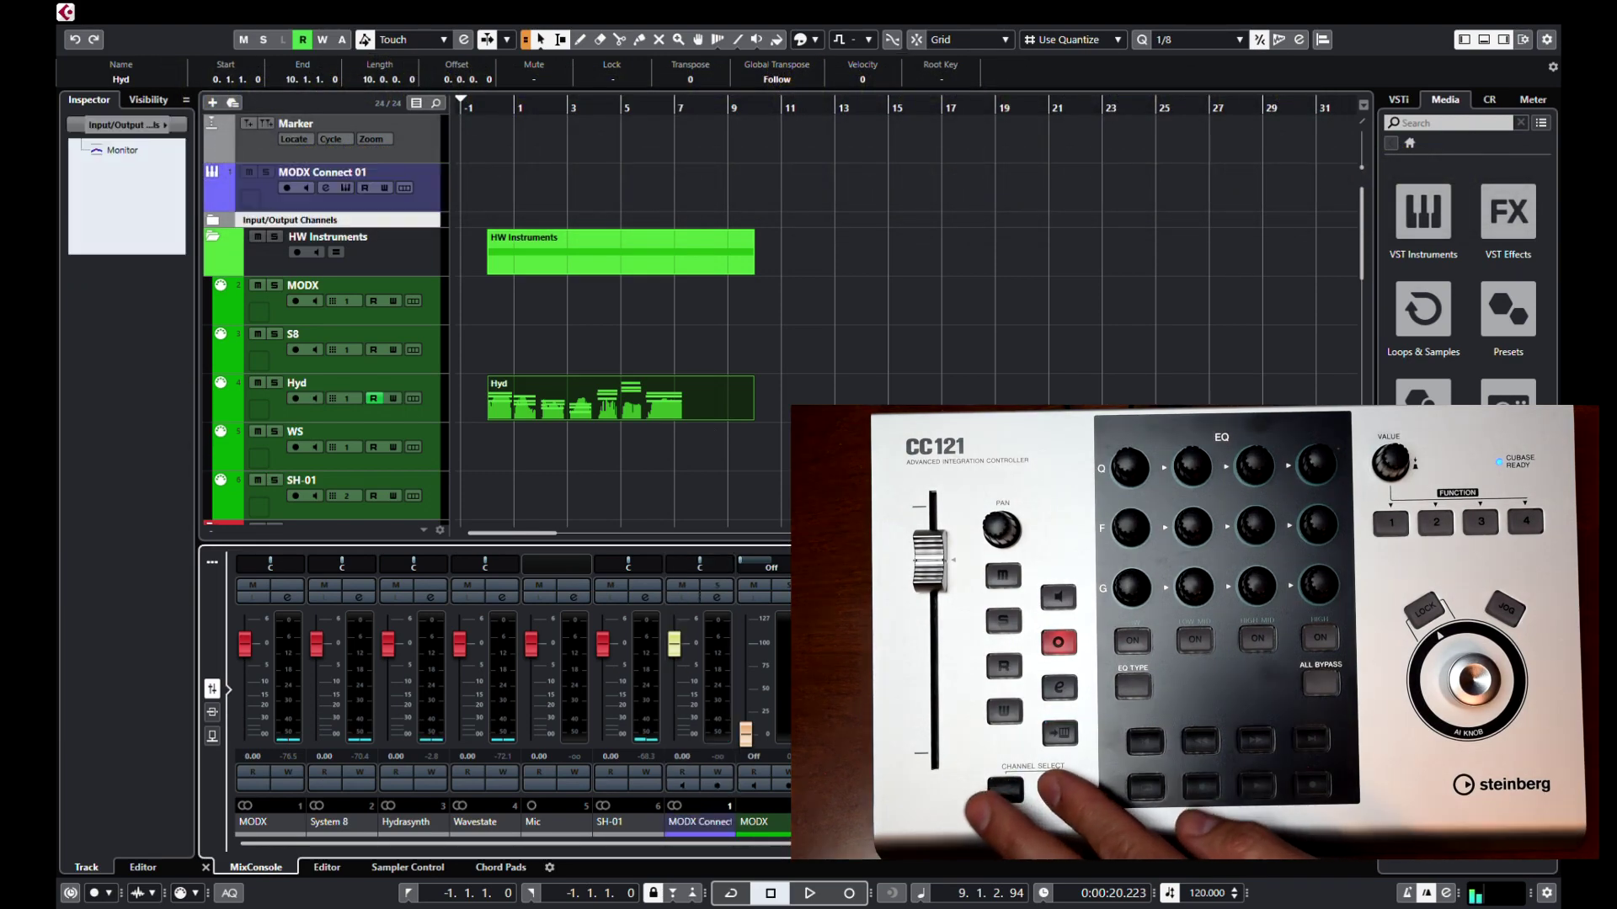
# Show and hide Hyd's Volume automation lane, then step the selection through S8 and MODX
pyautogui.press('Down')
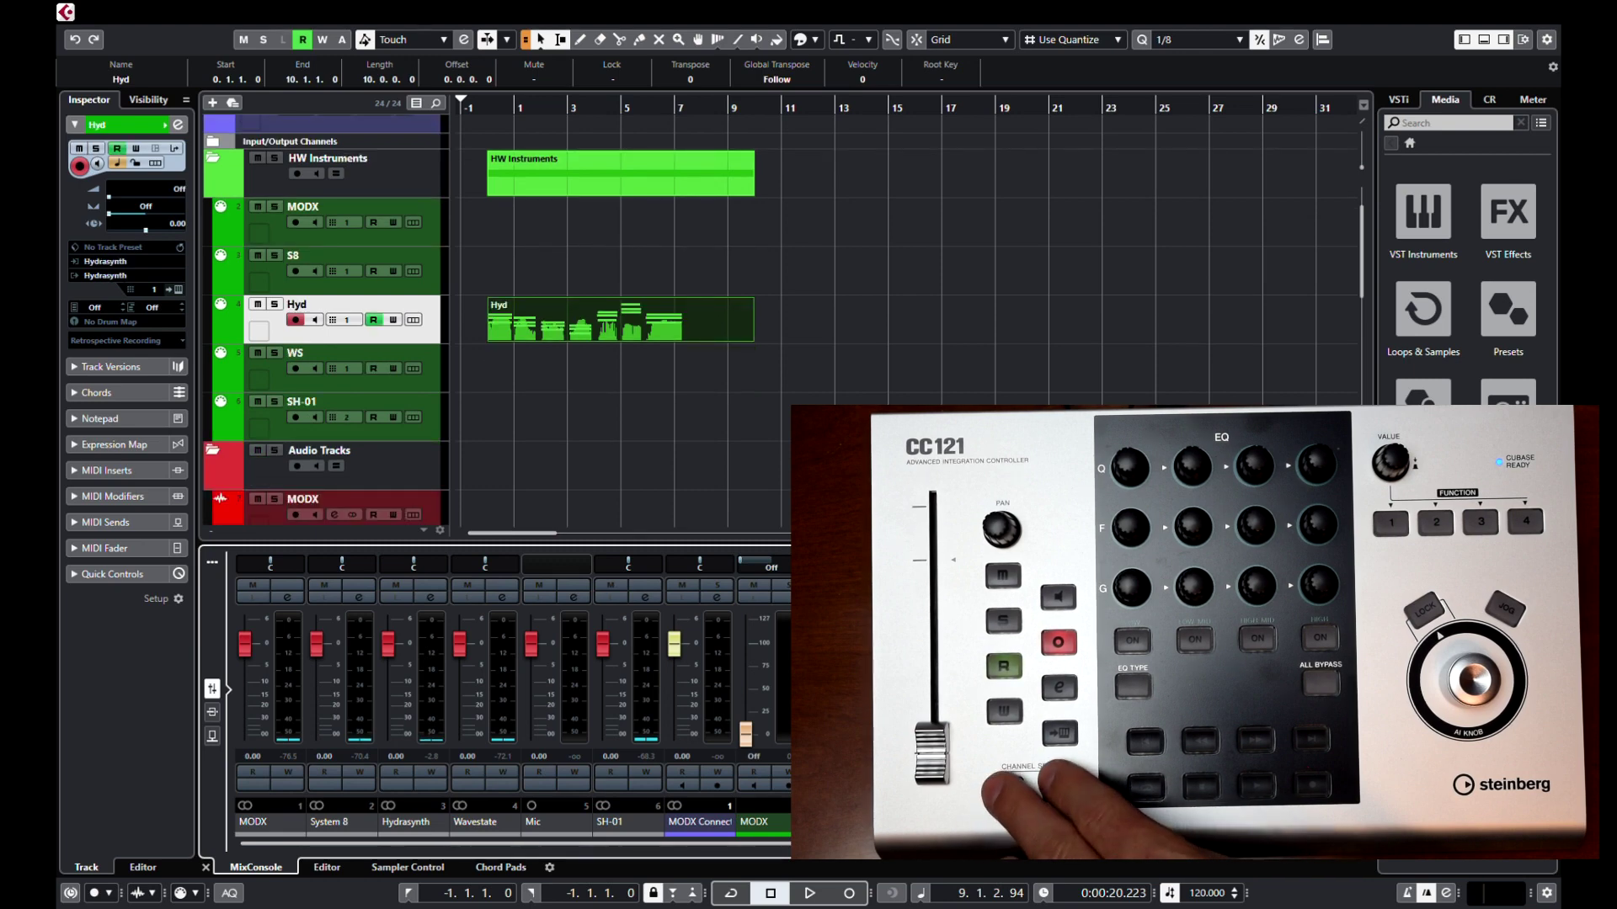
pyautogui.press('a')
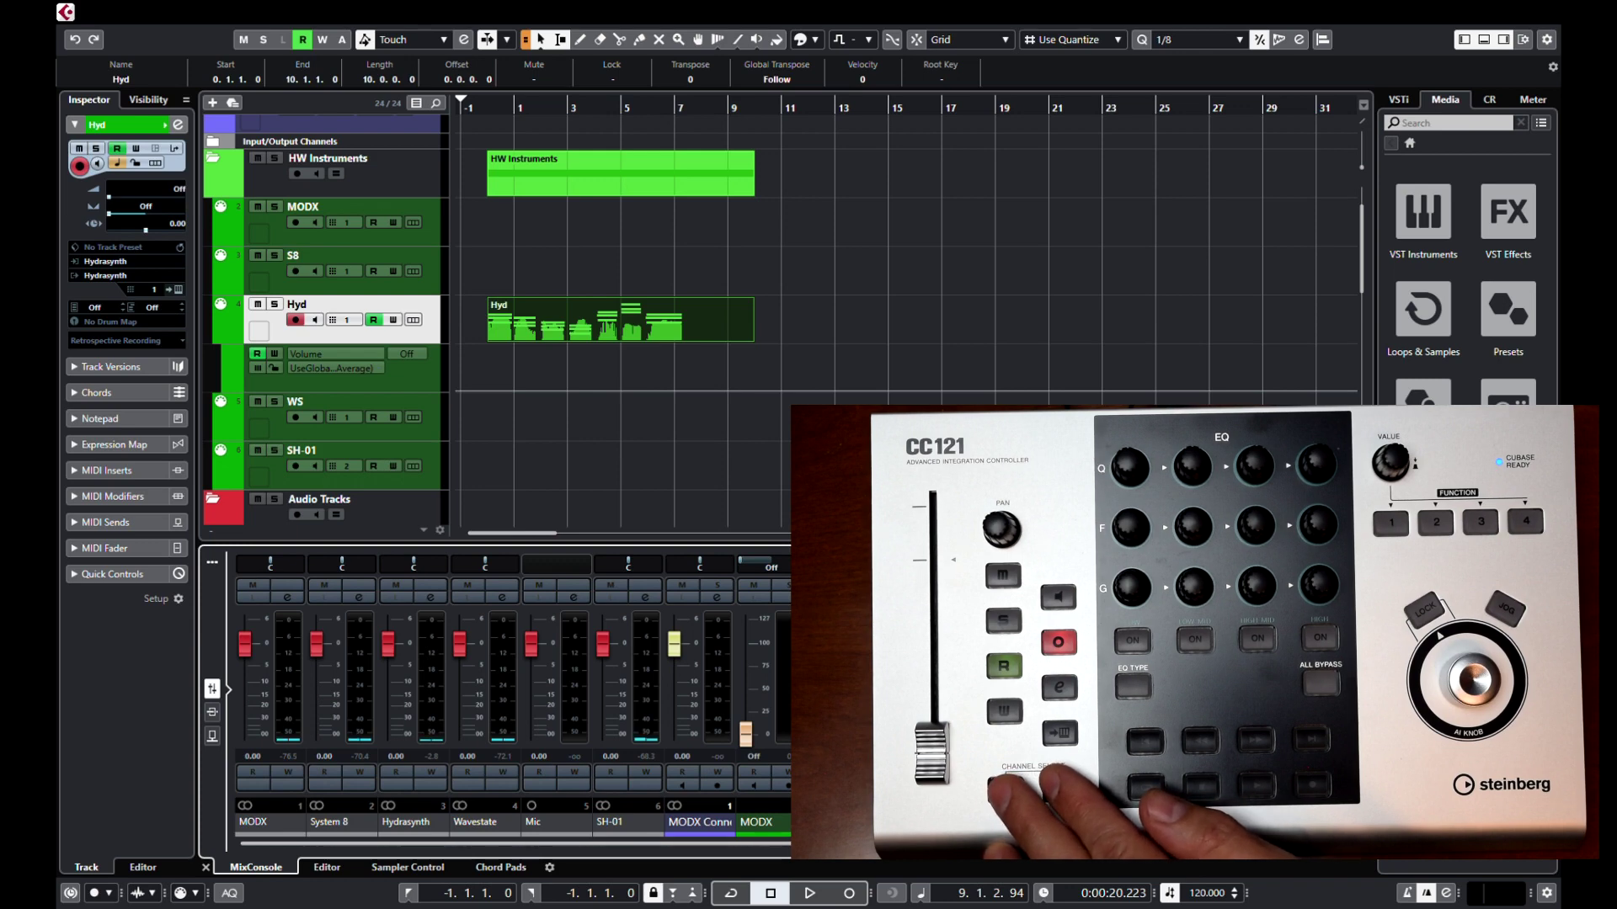
pyautogui.press('a')
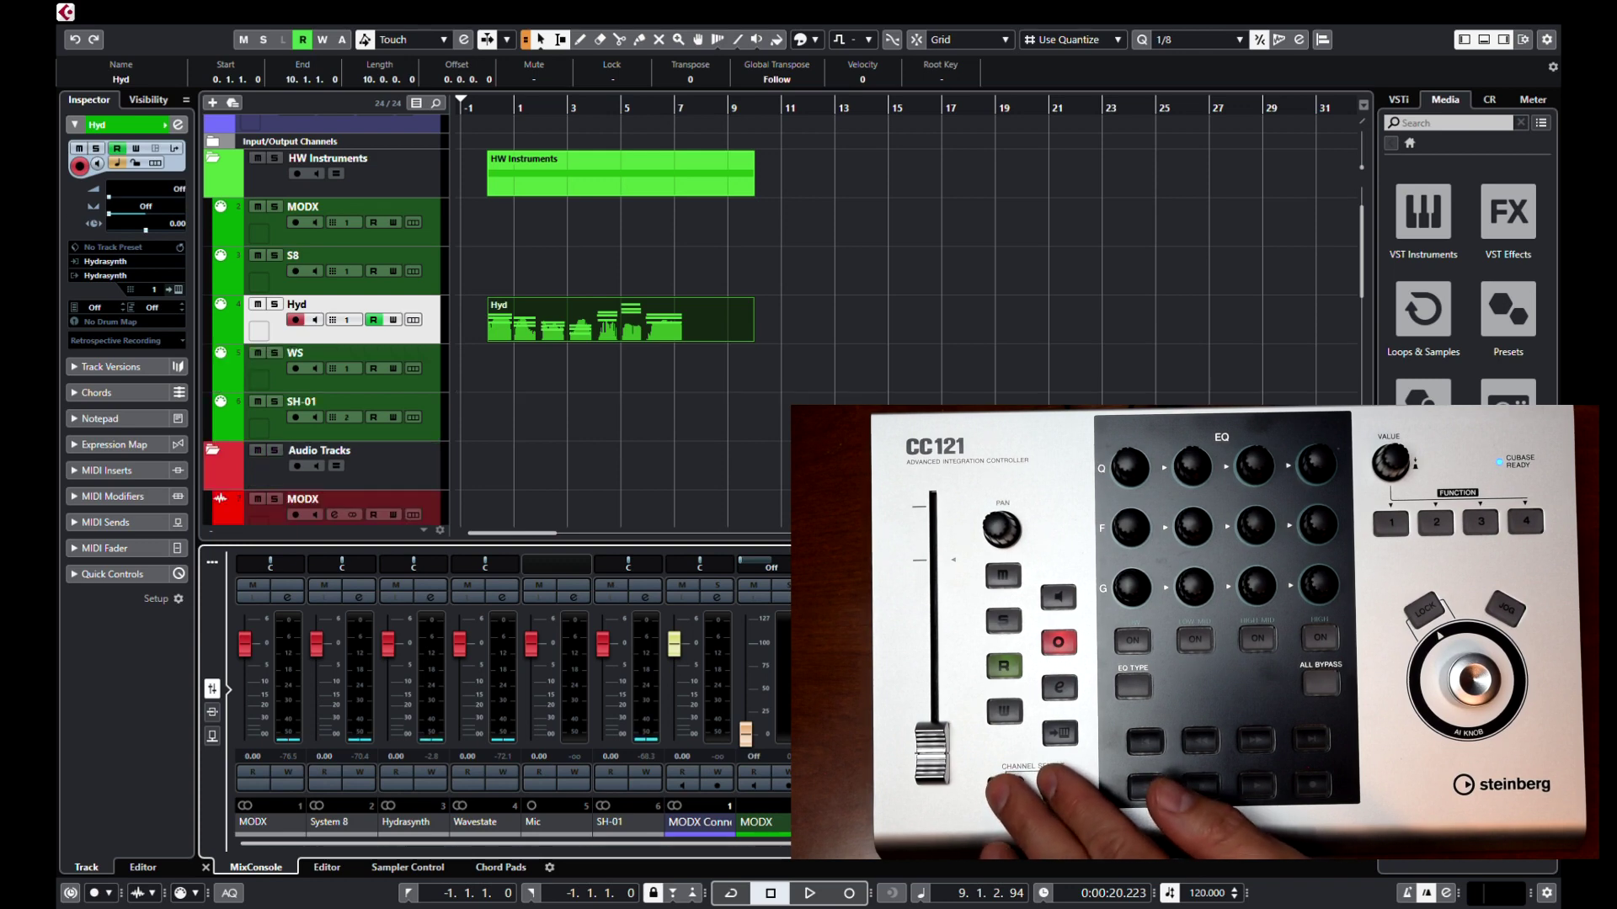
pyautogui.press('Up')
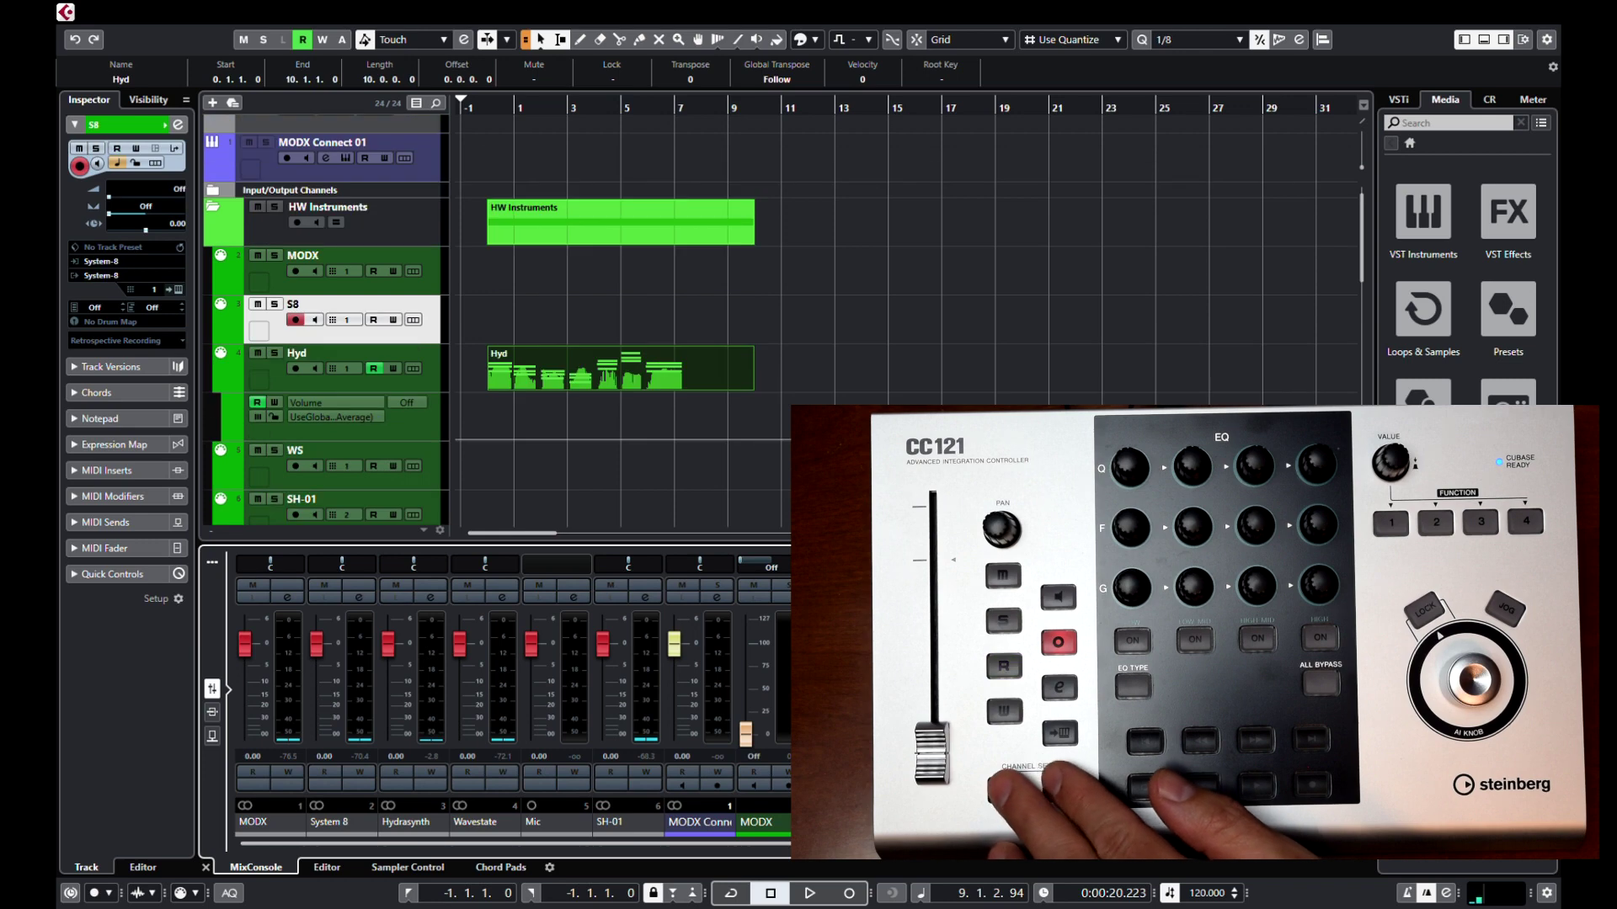
pyautogui.press('Up')
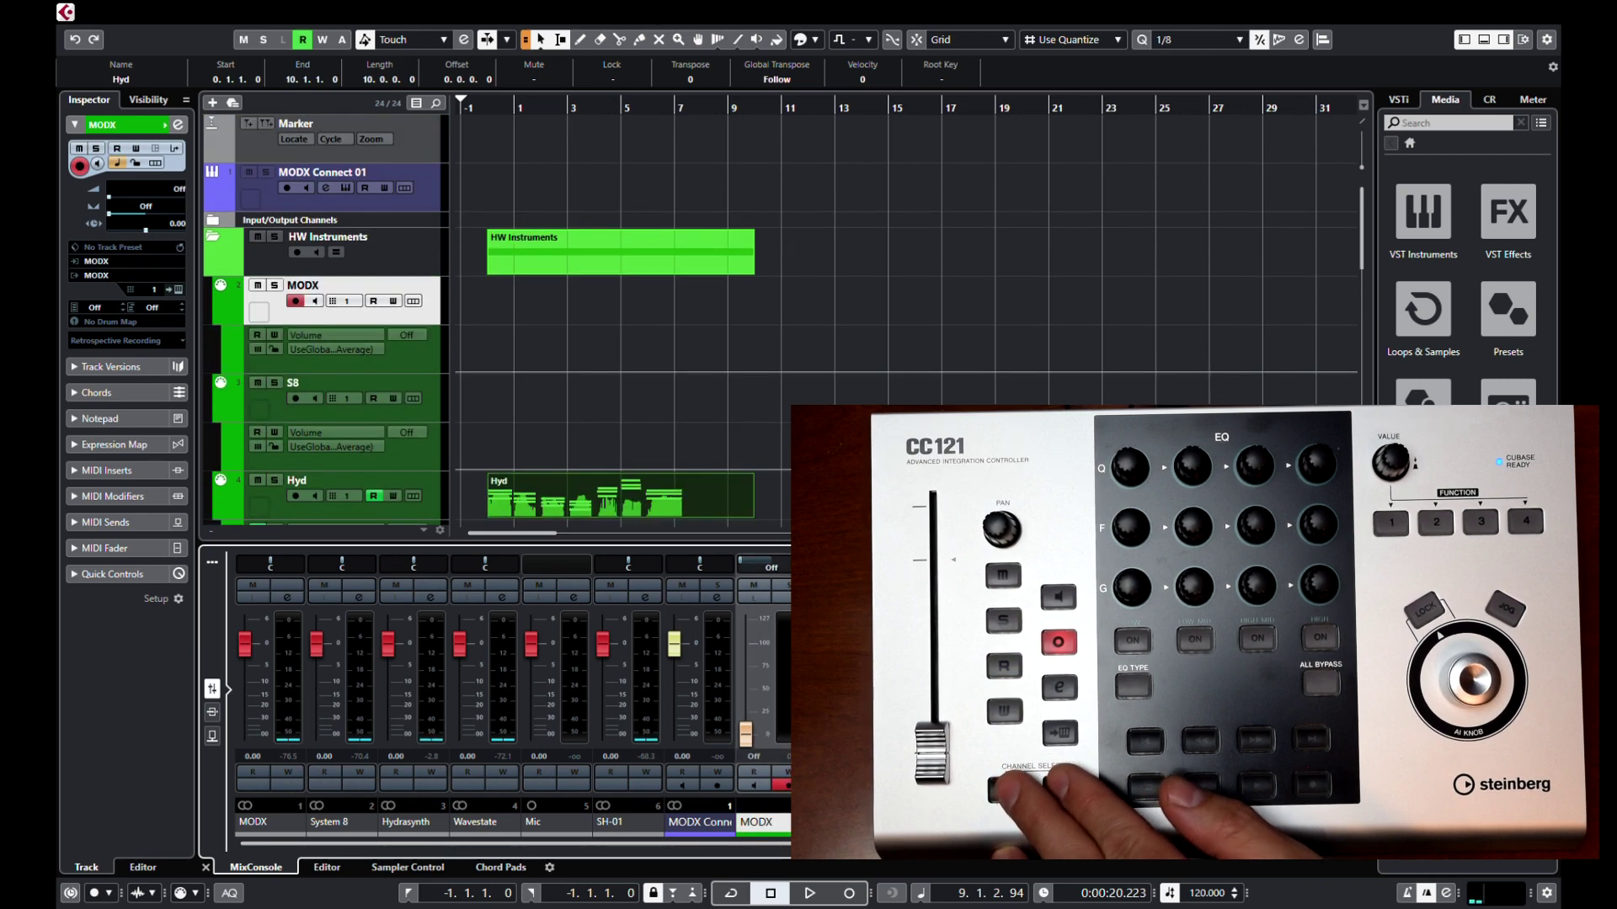
pyautogui.press('Down')
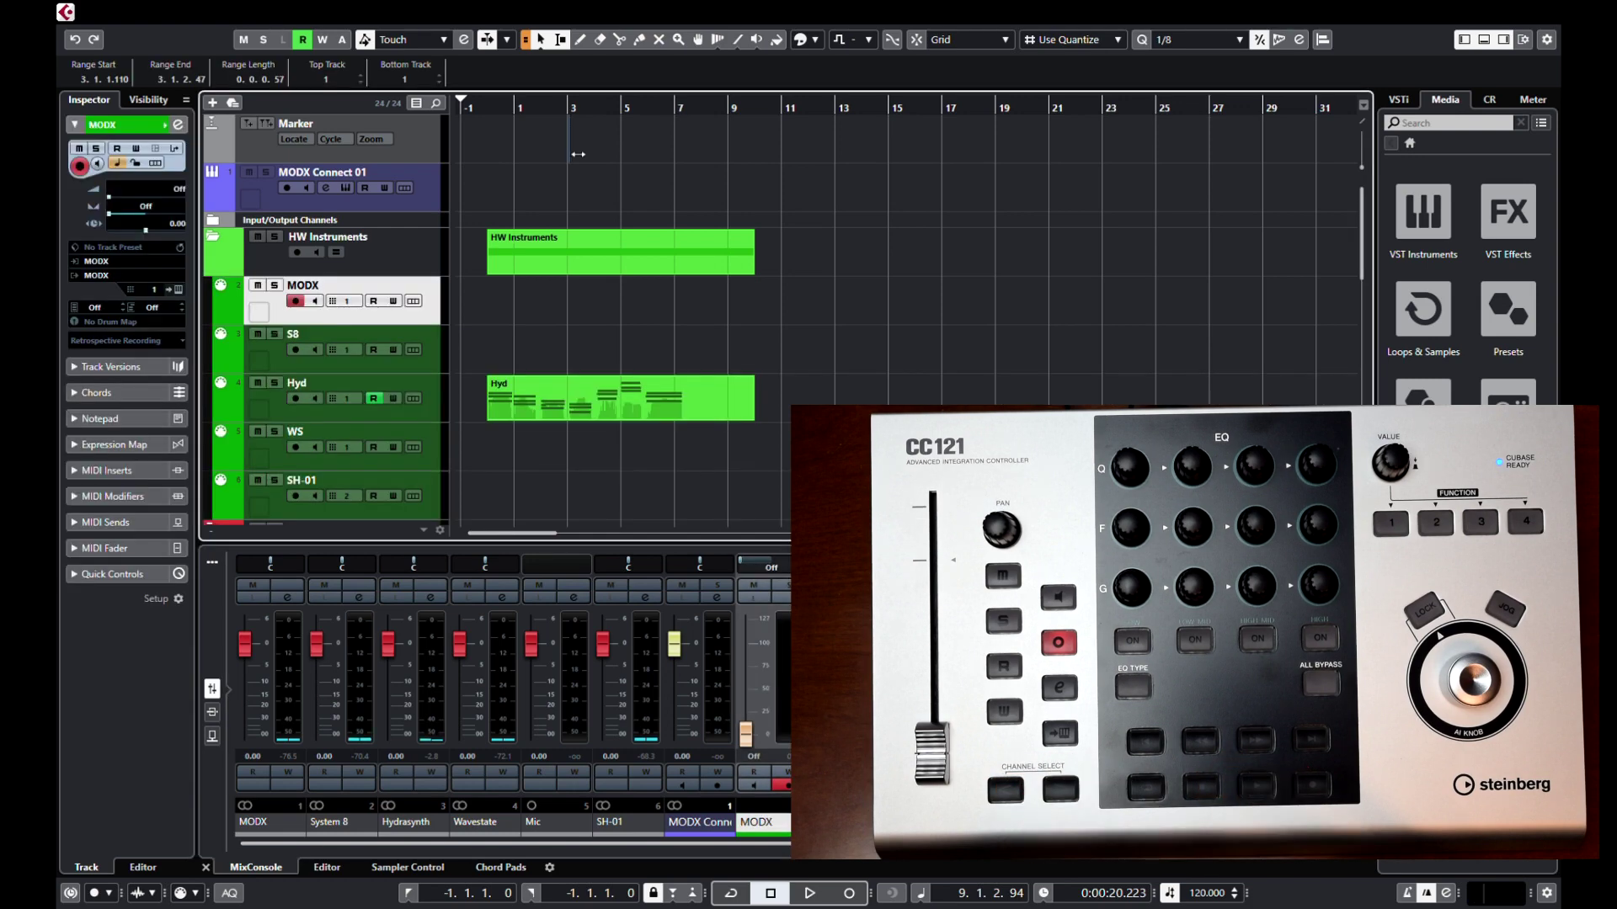
# Draw a marker at bar 3 on the Marker track, then return to the Range Selection tool
pyautogui.press('8')
pyautogui.click(575, 157)
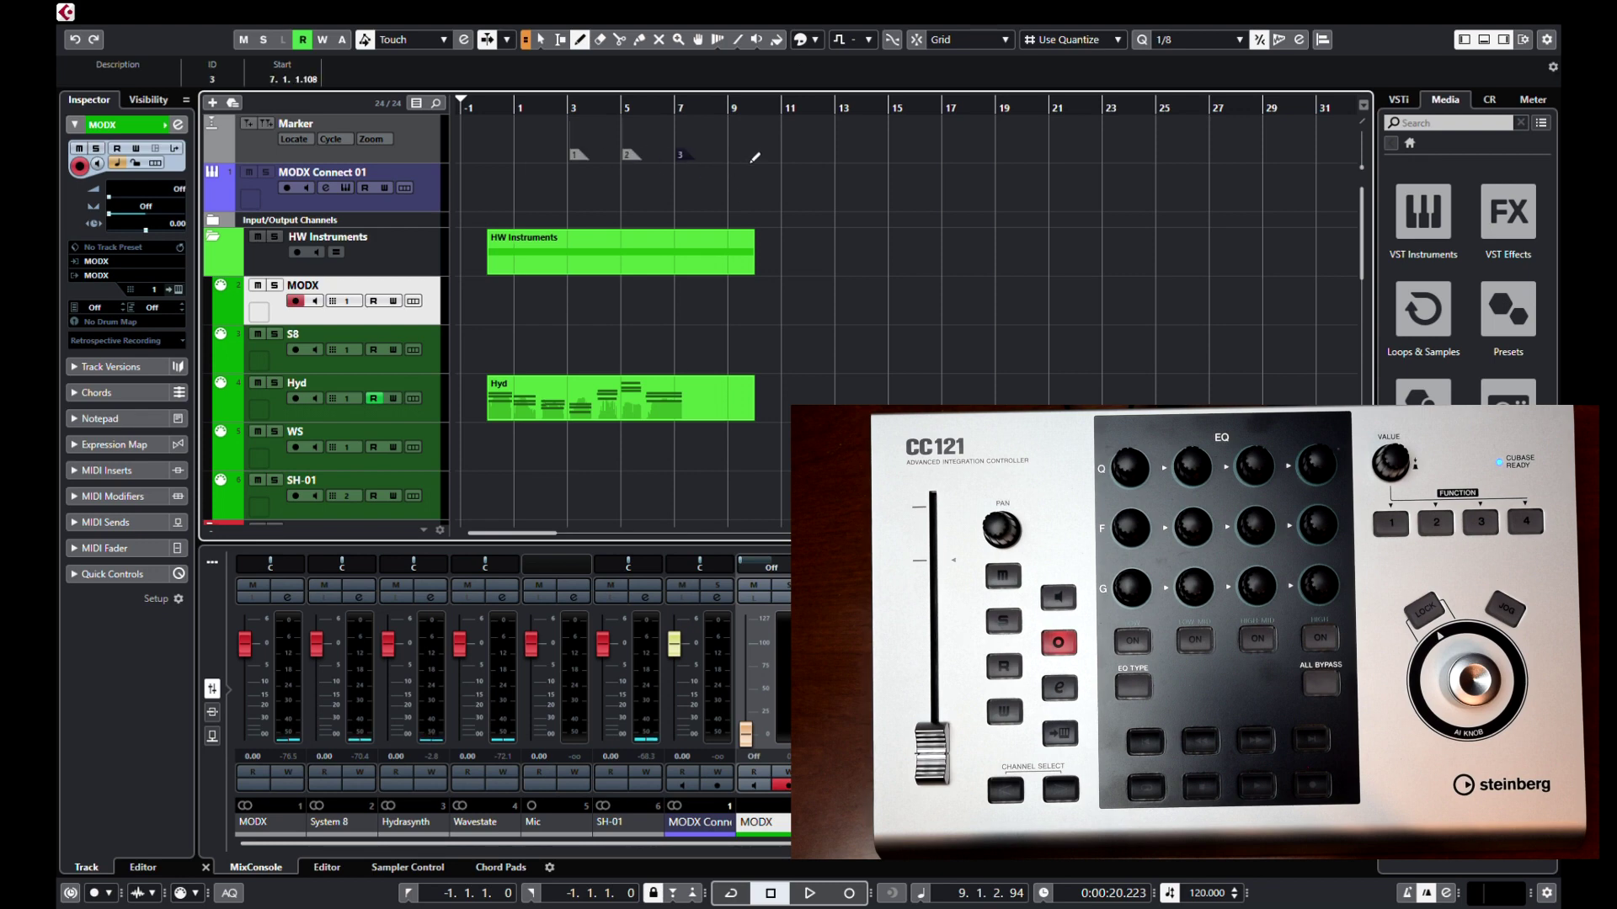
pyautogui.press('2')
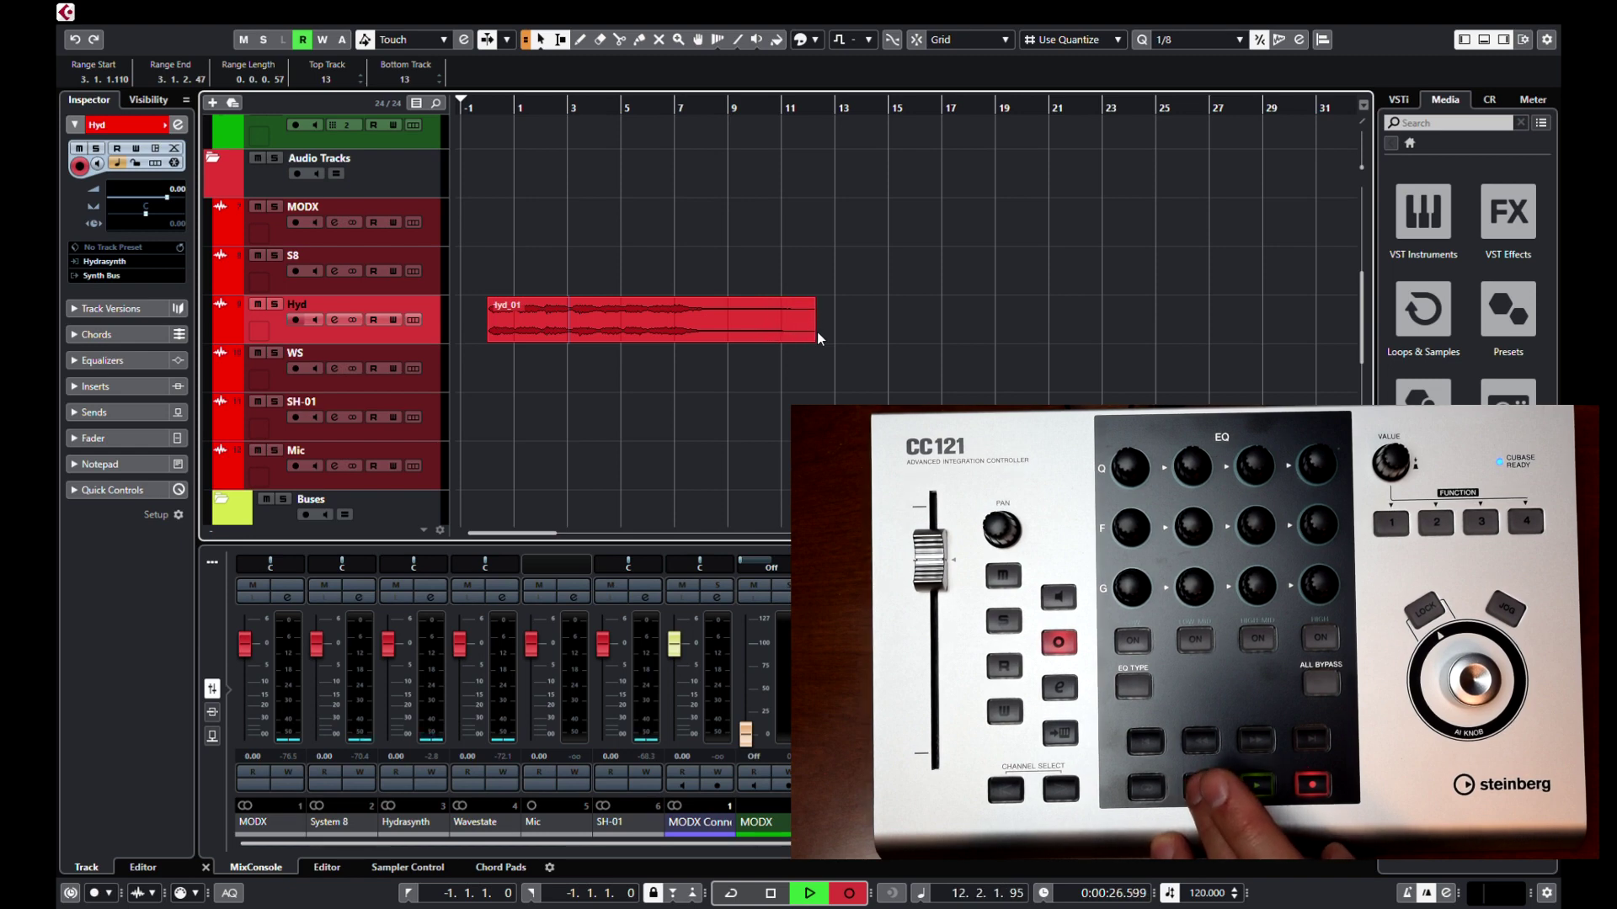
# Stop the Hyd_01 recording and mute the Hyd MIDI track
pyautogui.press('space')
pyautogui.press('Up')
pyautogui.press('Up')
pyautogui.press('Up')
pyautogui.press('Up')
pyautogui.press('Up')
pyautogui.press('Up')
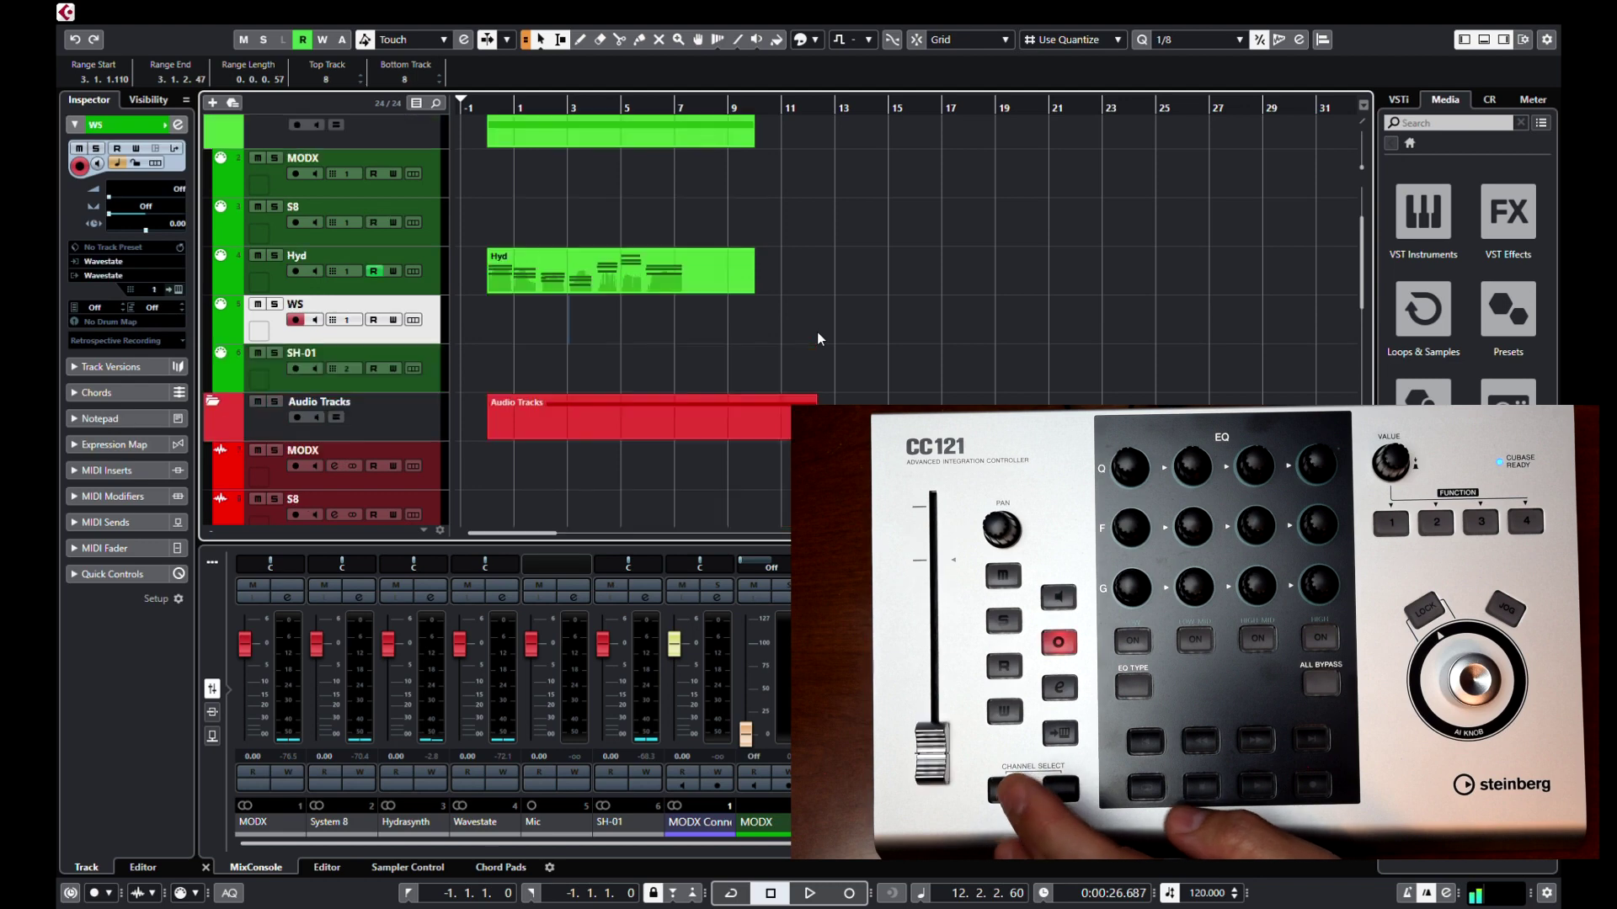
pyautogui.press('m')
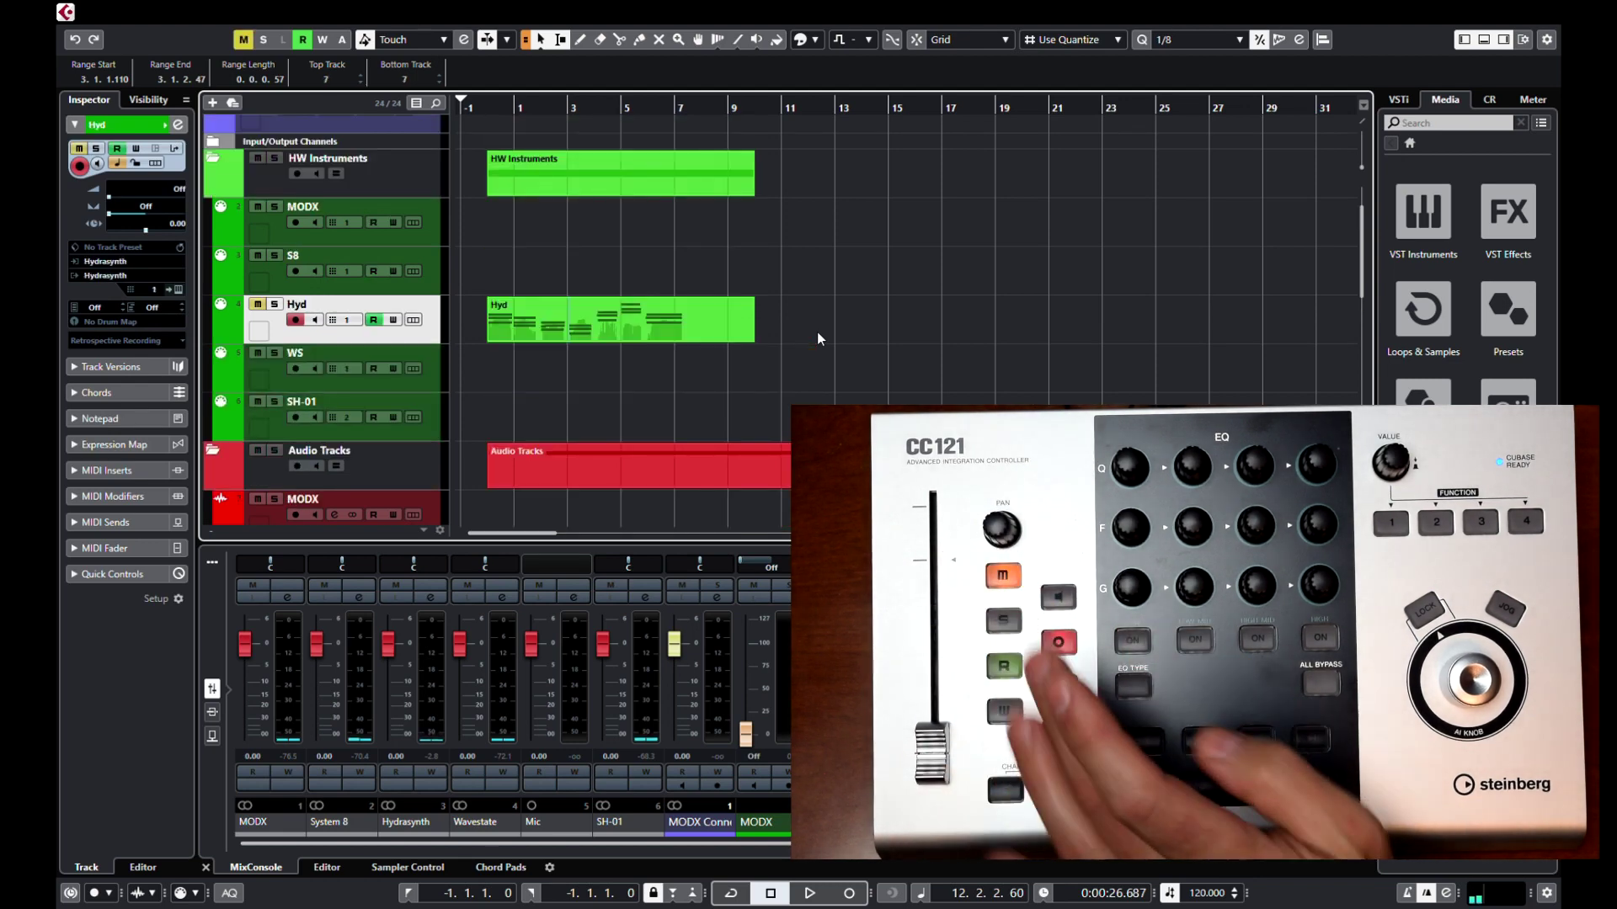
# Play the Hyd audio track's Hyd_01 recording from the project start, then stop
pyautogui.press('Down')
pyautogui.press('Down')
pyautogui.press('Down')
pyautogui.press('Down')
pyautogui.press('Down')
pyautogui.press('Down')
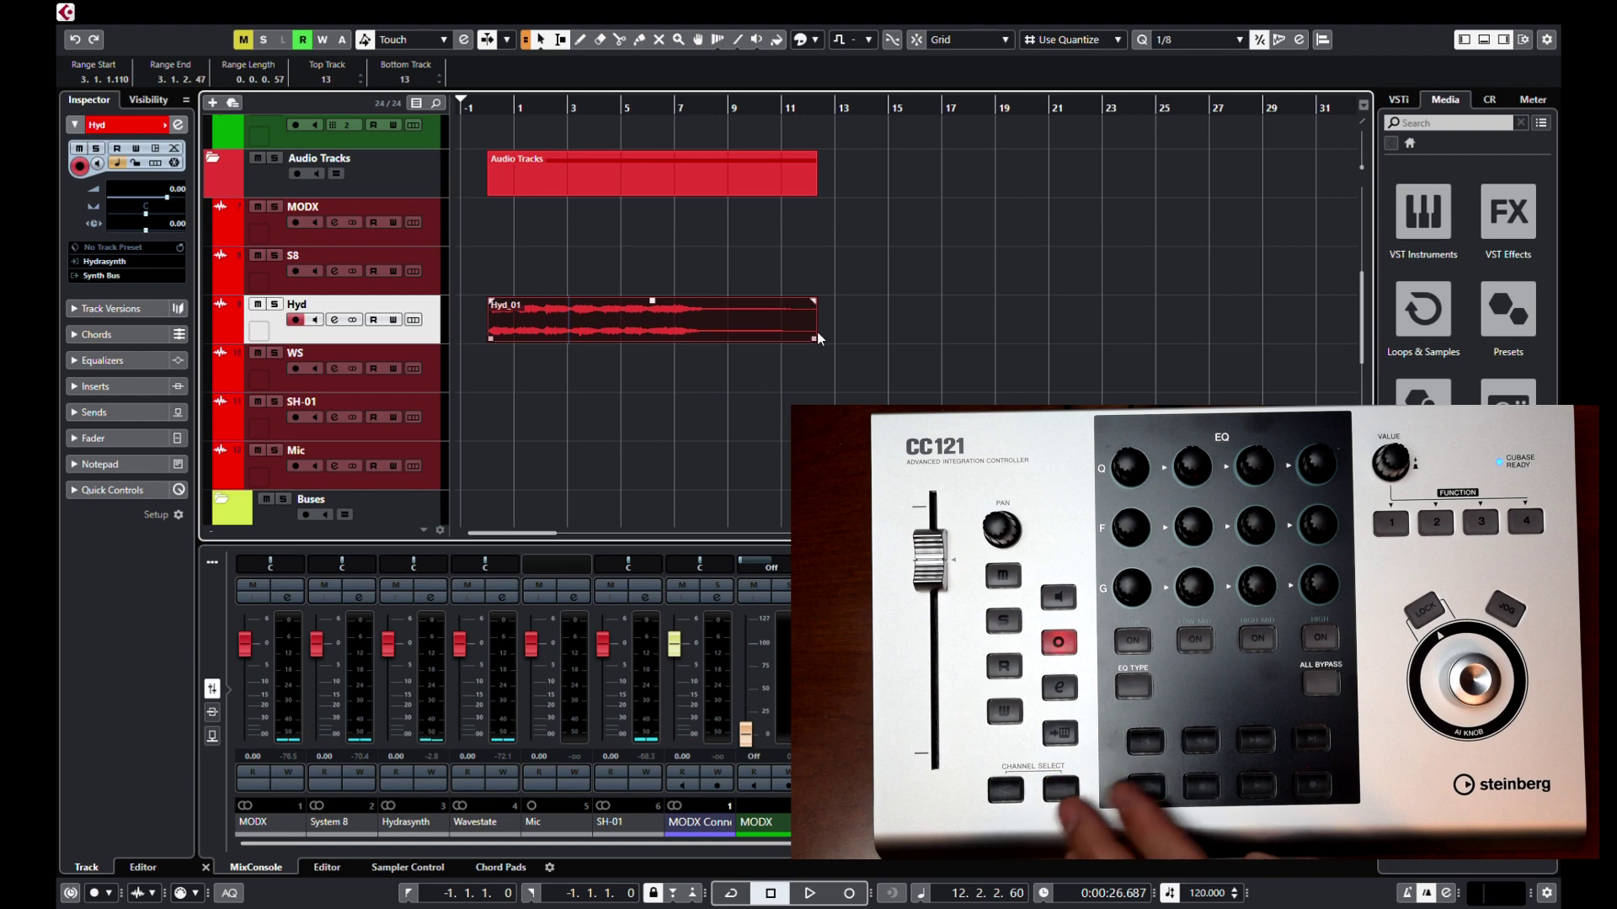
pyautogui.press('KP_Subtract')
pyautogui.press('space')
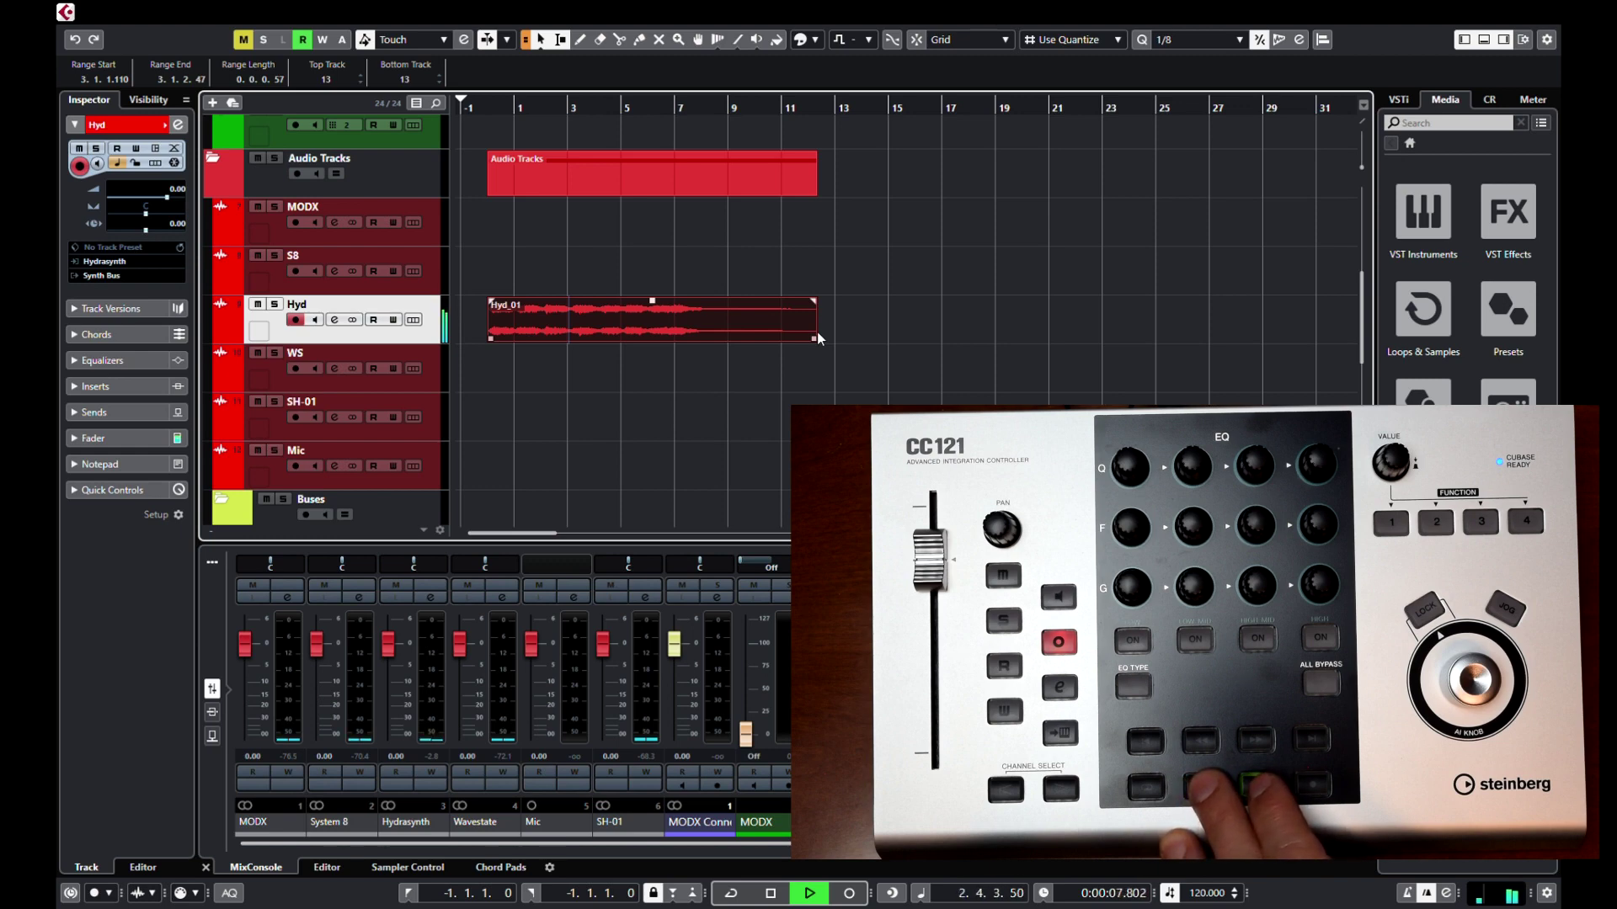
pyautogui.press('space')
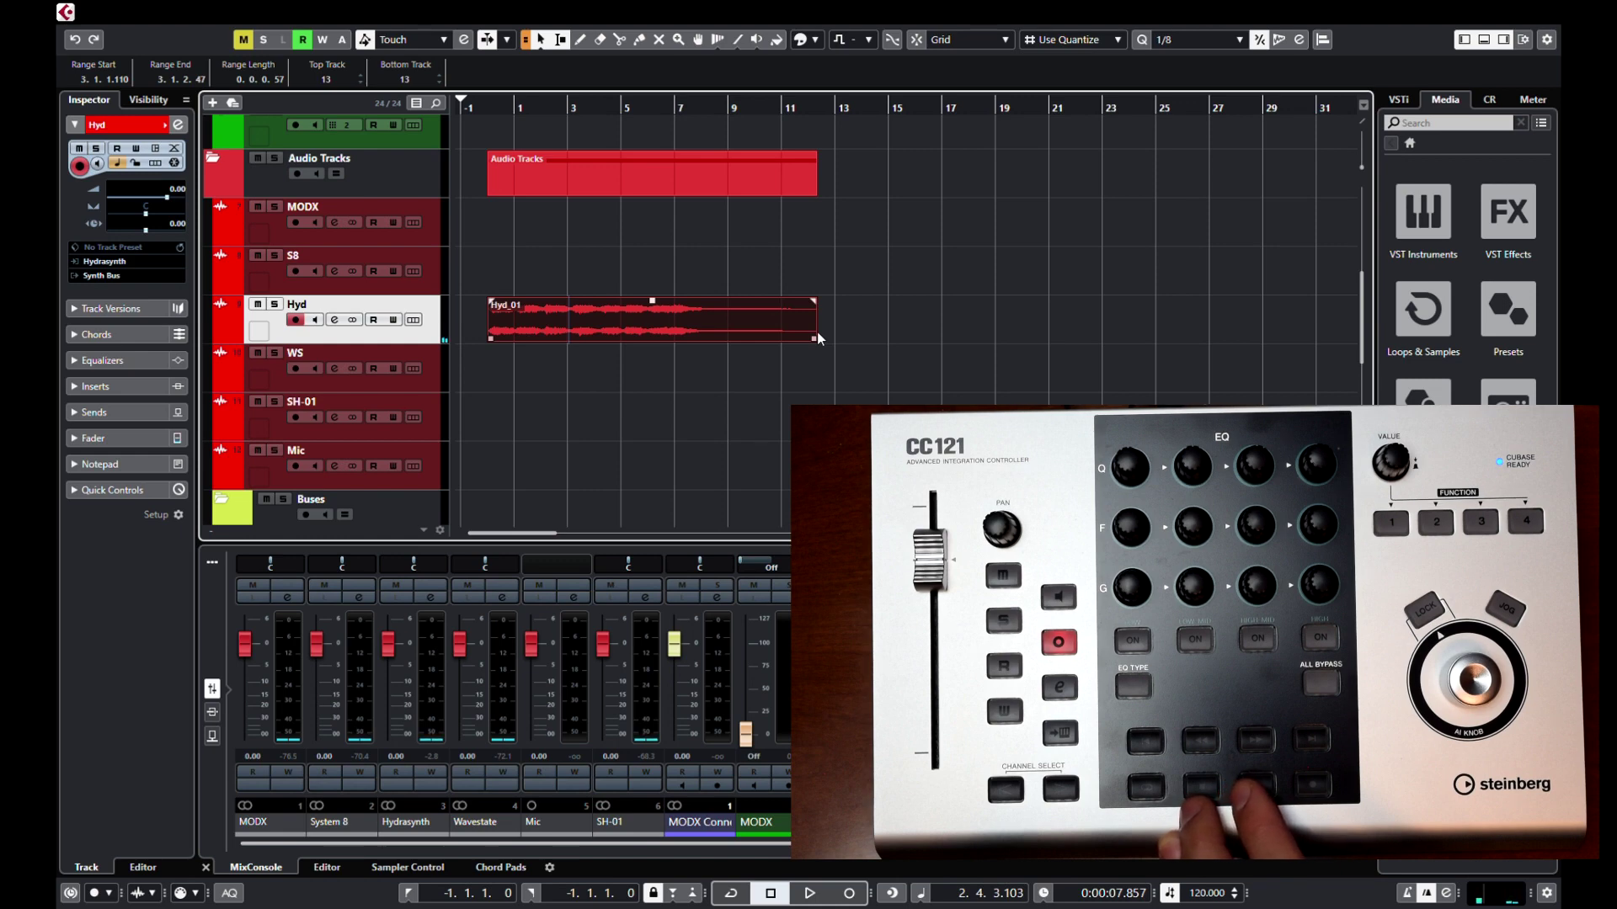
# Deselect the Hyd_01 clip using an empty spot in the event grid
pyautogui.click(686, 401)
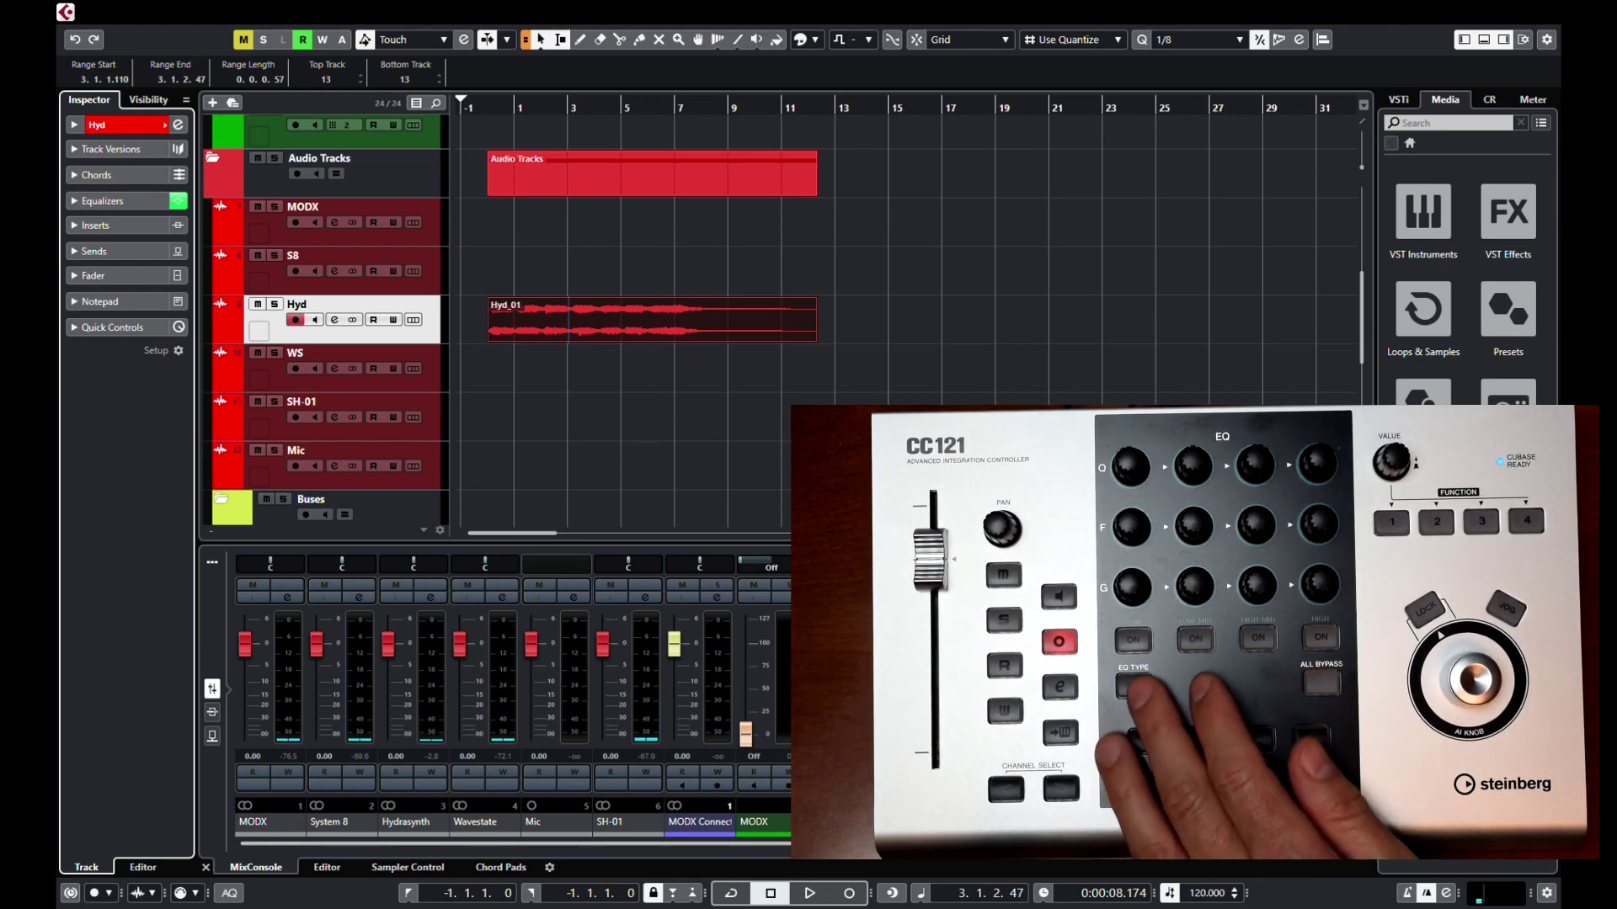
# Expand Hyd's Quick Controls and give them controller focus for Volume, HC-On and Pan
pyautogui.click(74, 328)
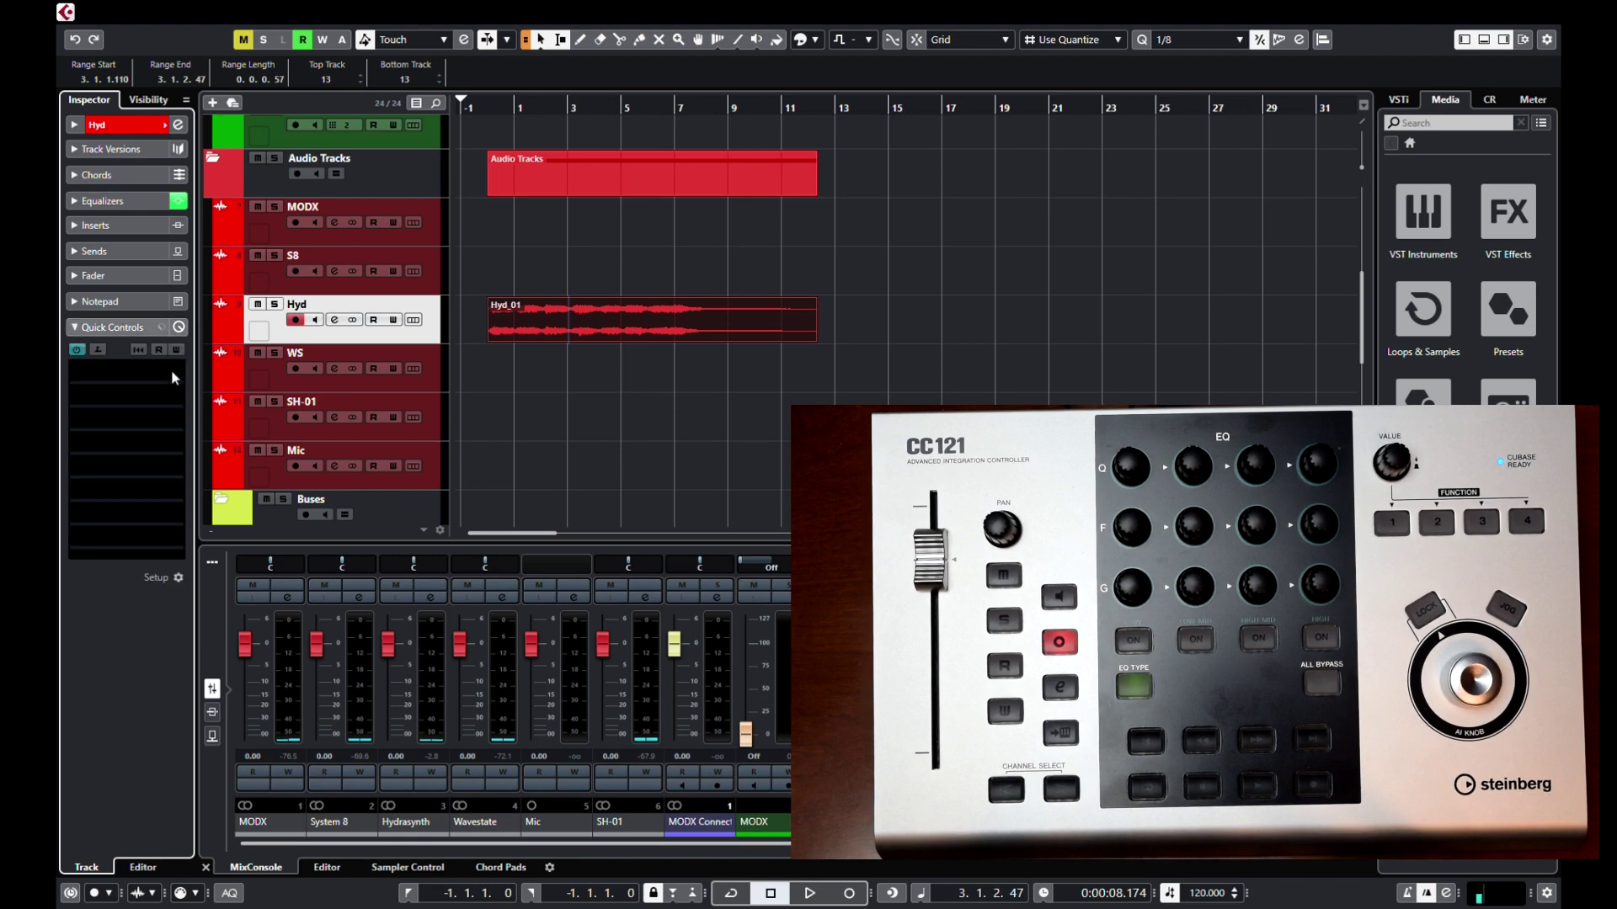
pyautogui.click(124, 448)
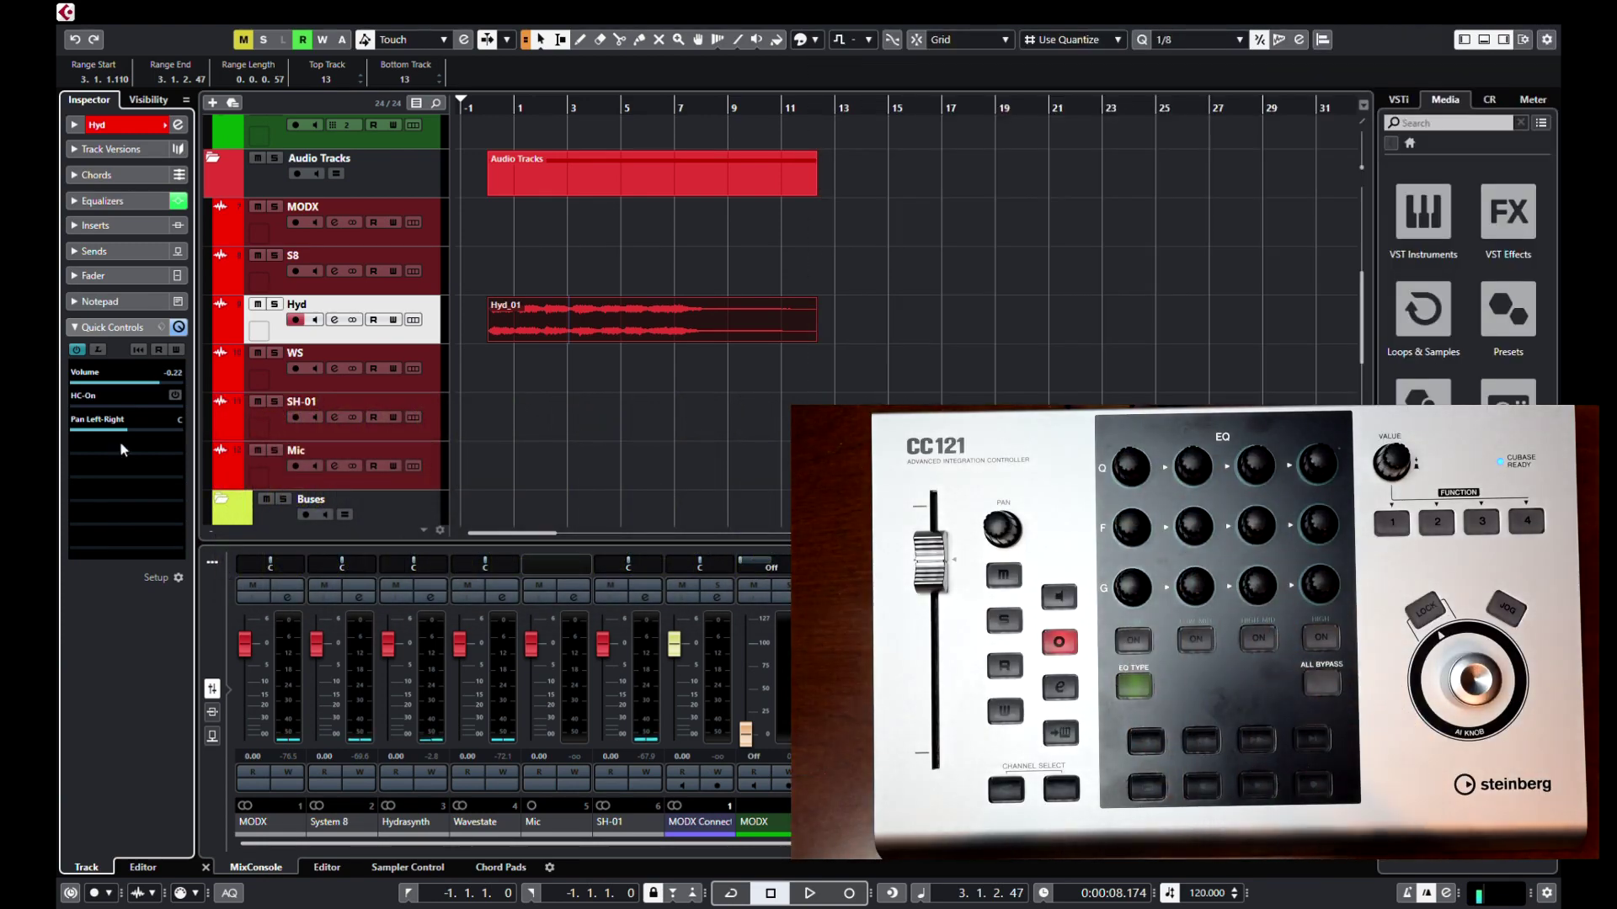
# Collapse Quick Controls, show Sends, and assign Synth Bus, Bass Bus and Vocal Bus to send slots
pyautogui.click(74, 327)
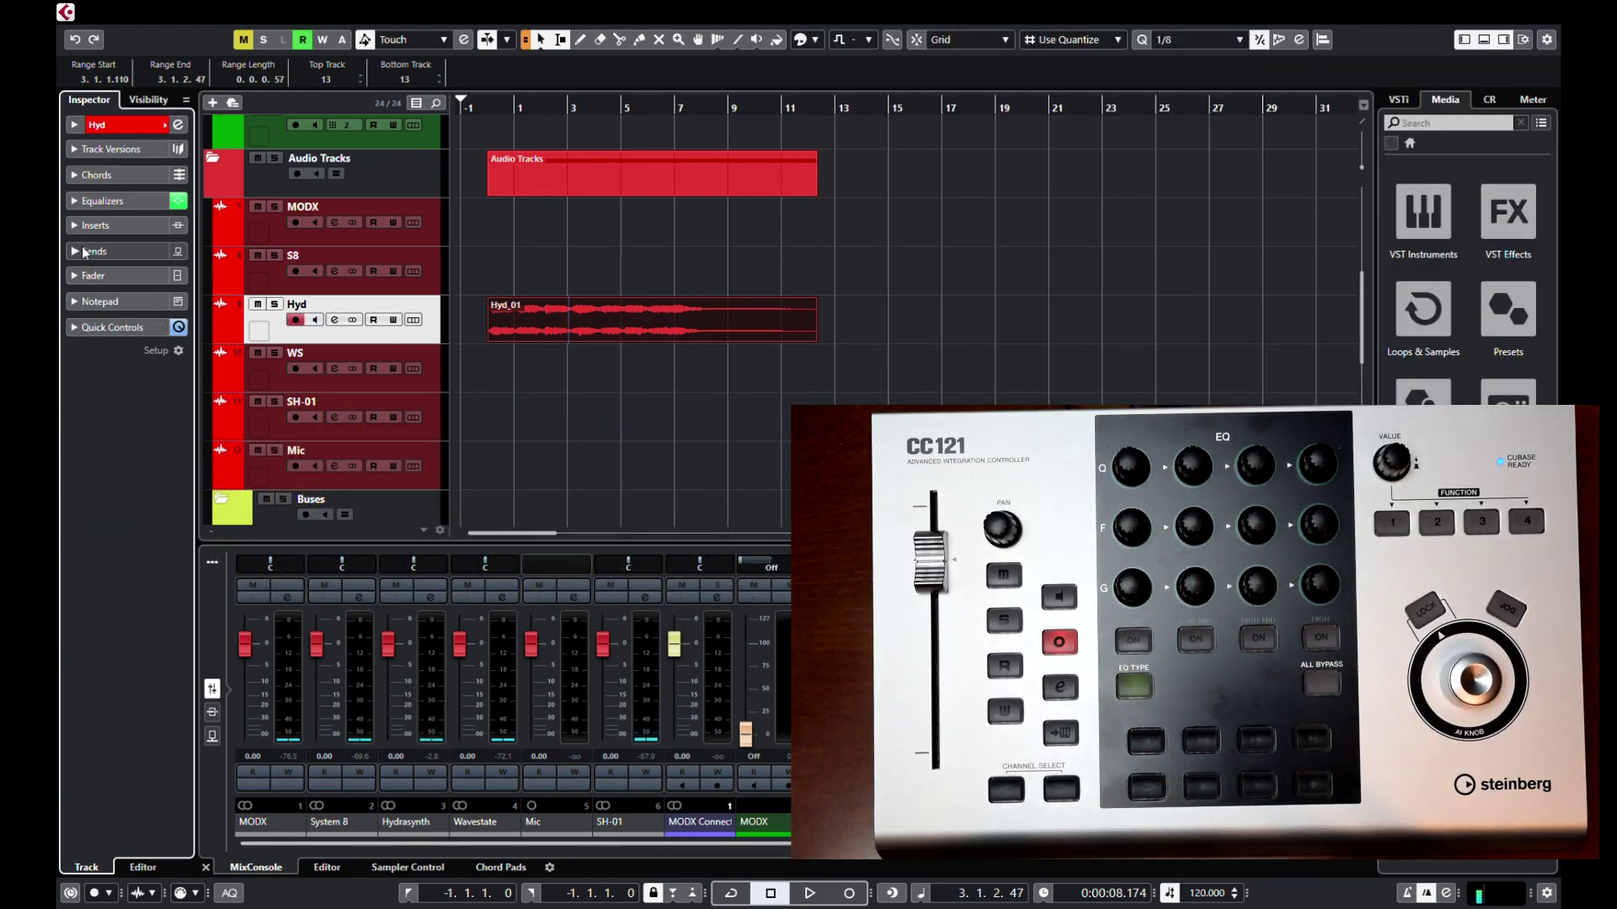
pyautogui.click(74, 251)
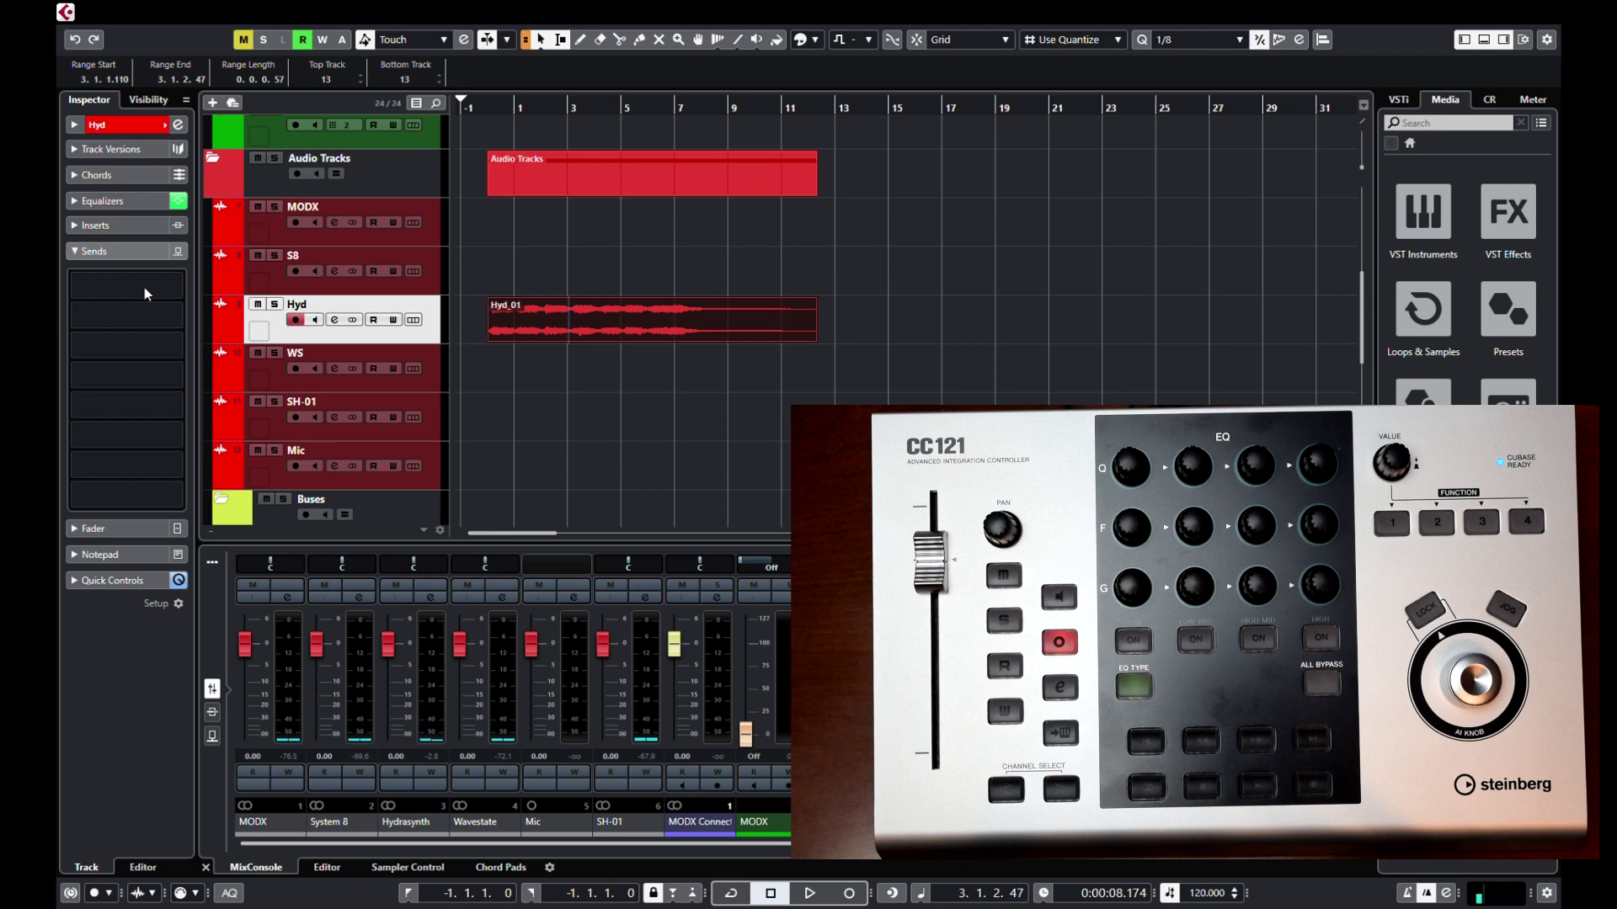
pyautogui.click(147, 392)
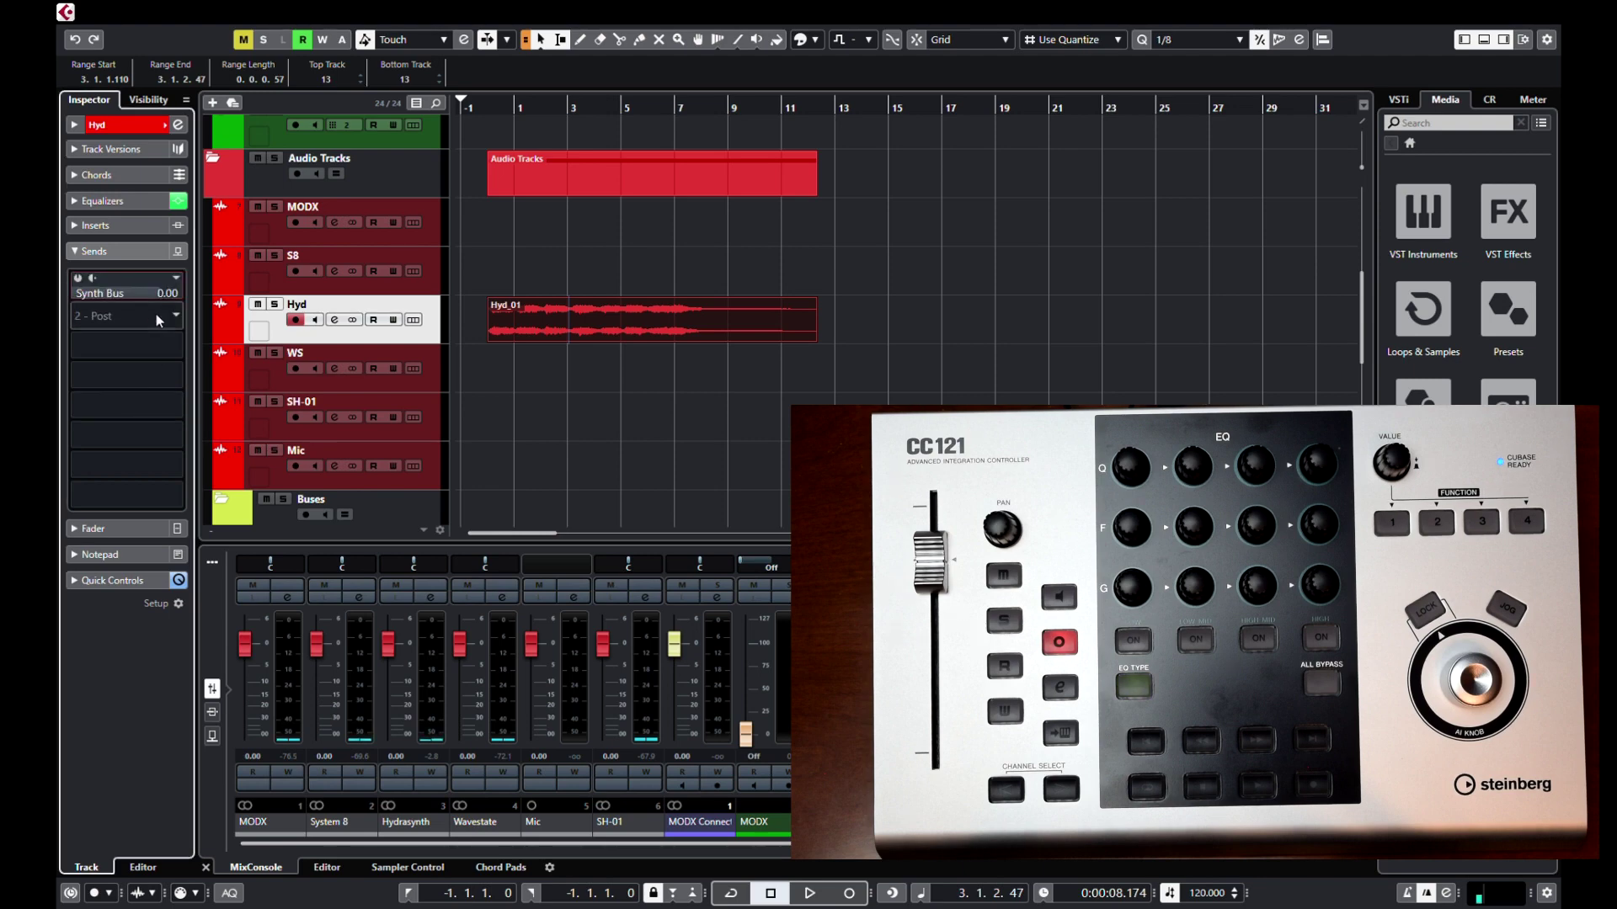
pyautogui.click(174, 314)
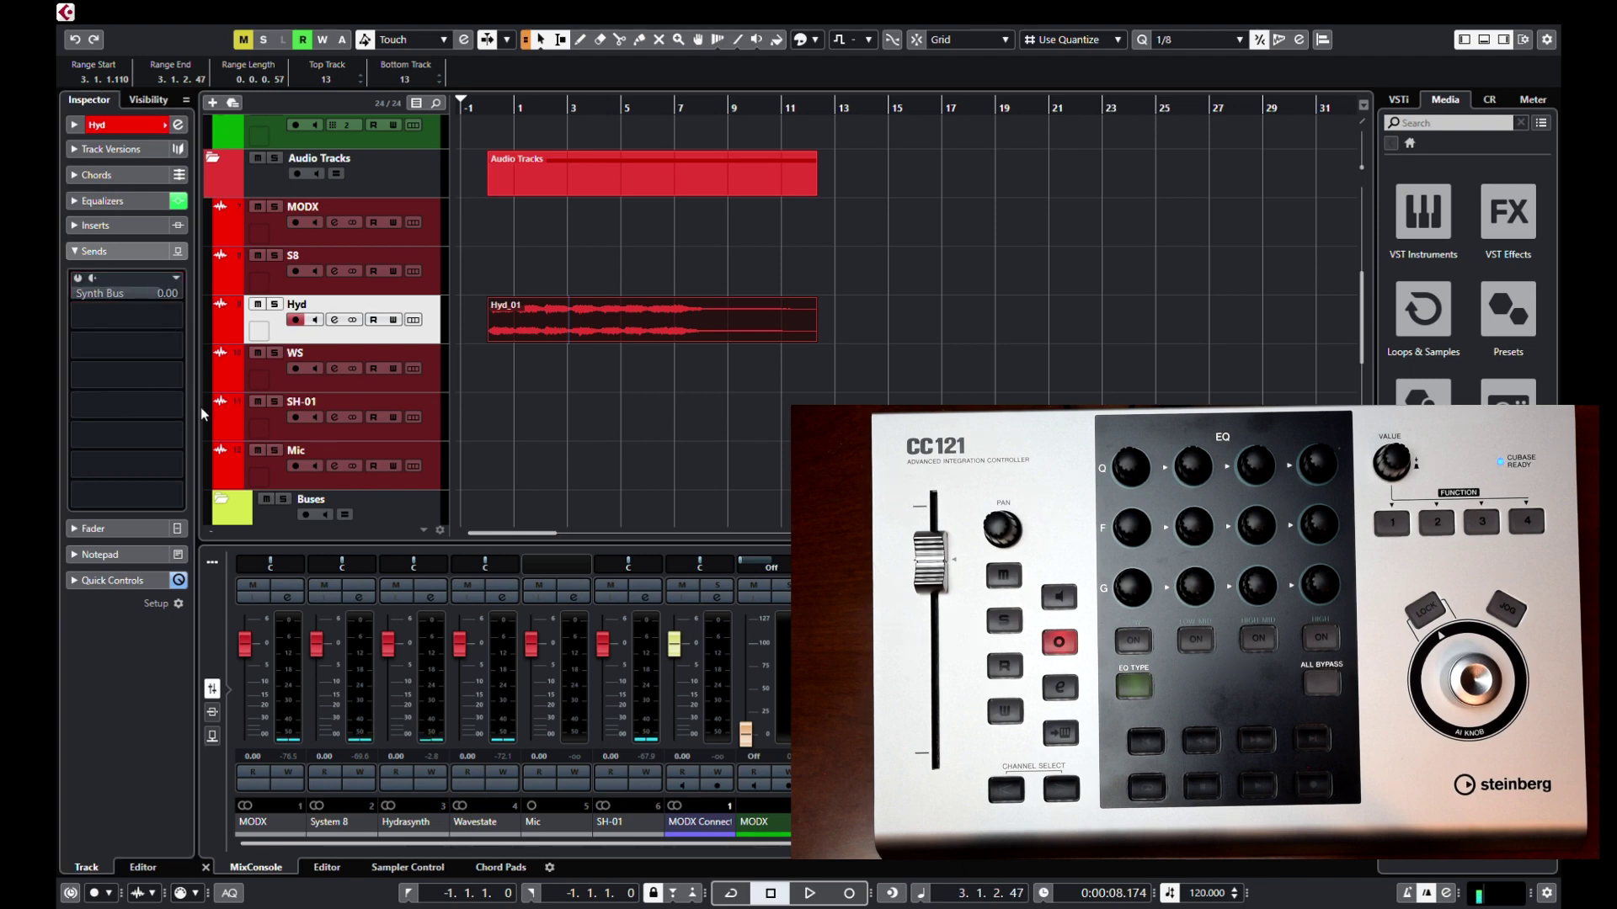
pyautogui.click(143, 436)
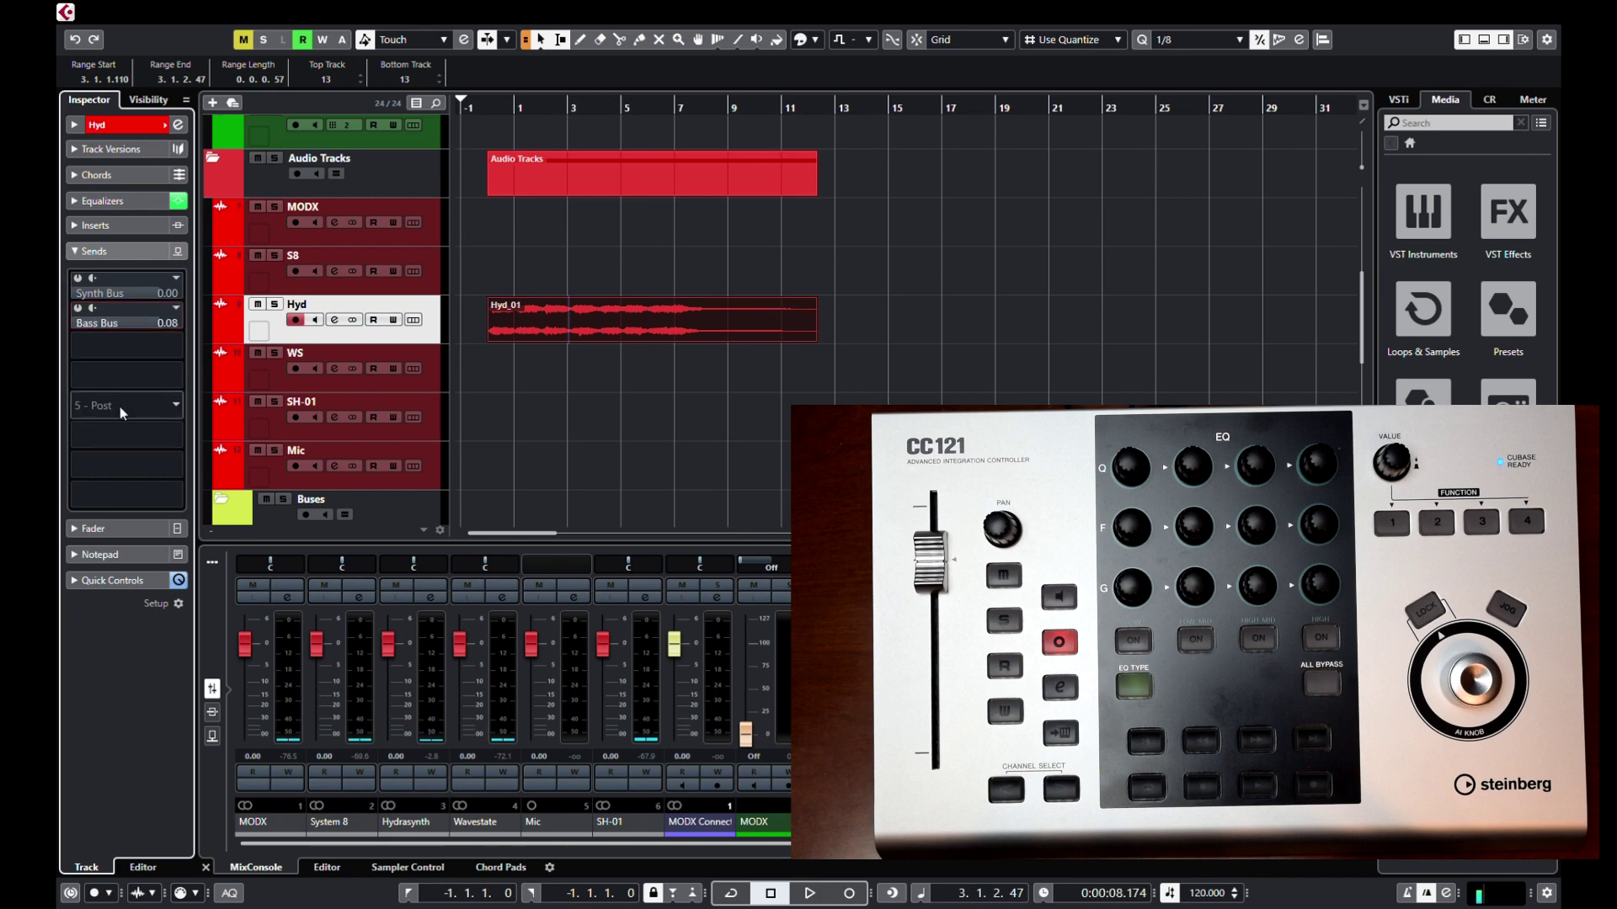
pyautogui.click(176, 410)
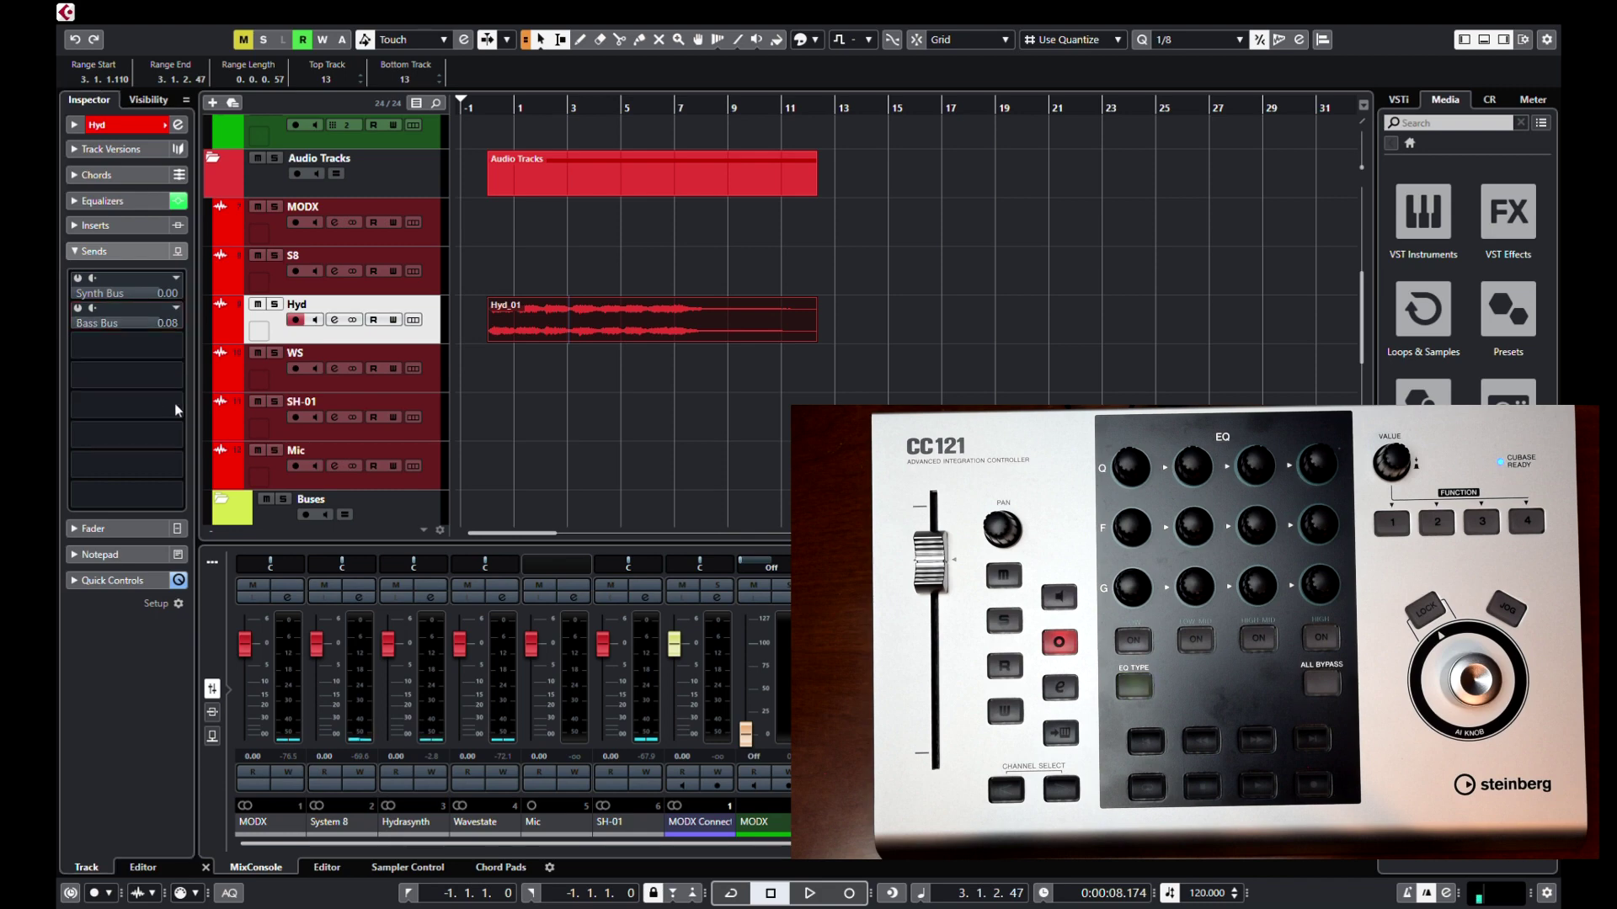
pyautogui.click(150, 473)
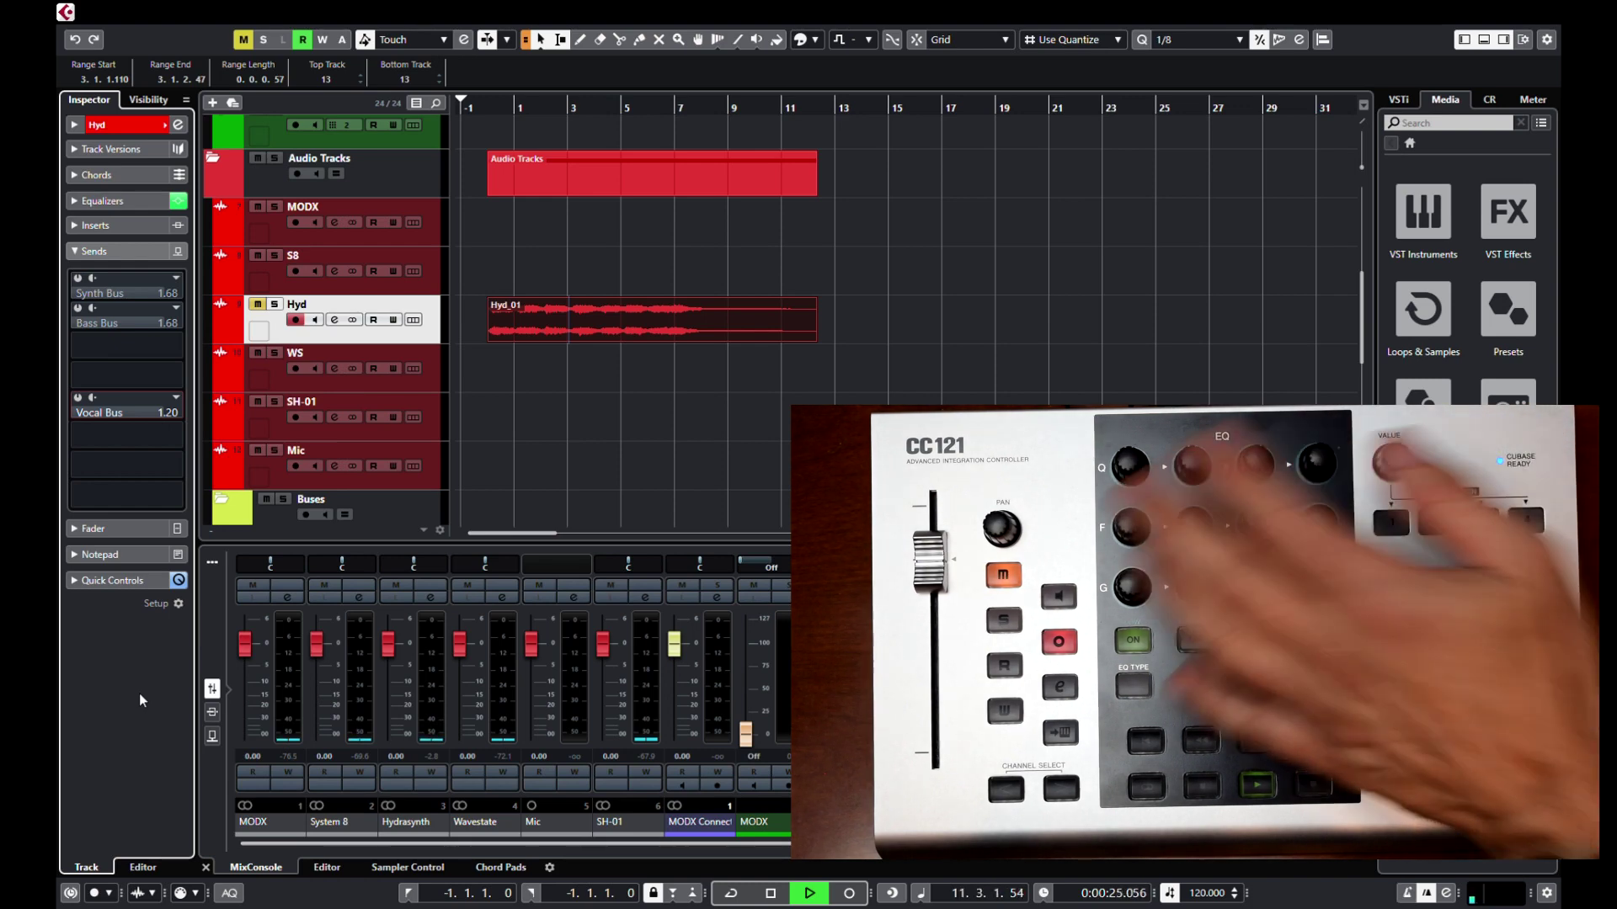
# Stop playback, zoom to fit the project with taller tracks, and fine-tune horizontal zoom
pyautogui.press('space')
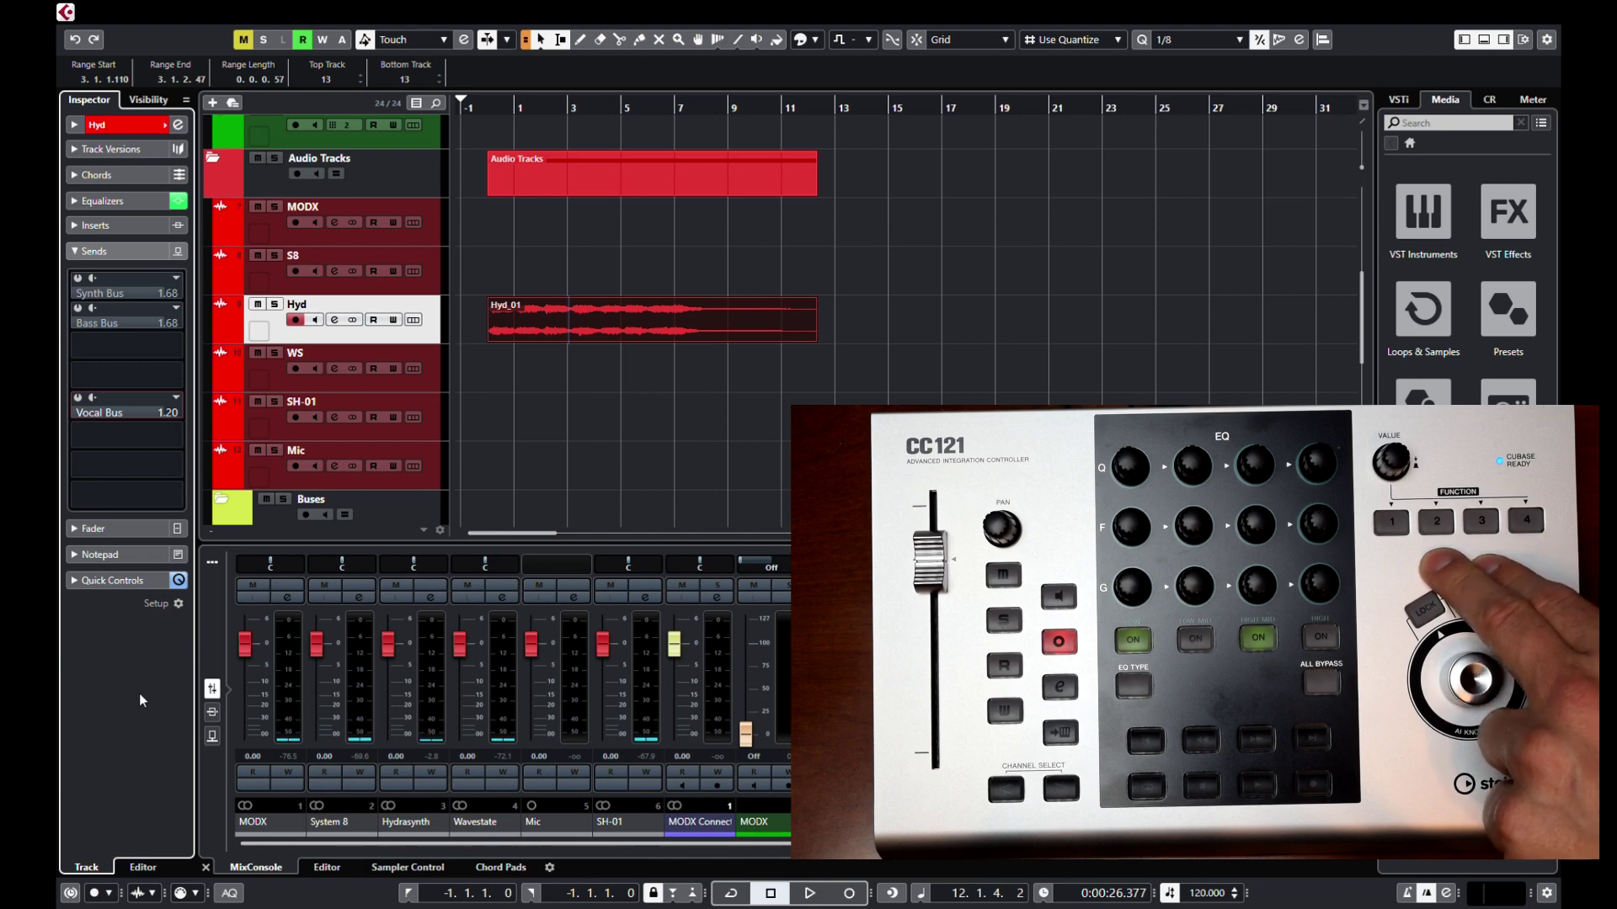
pyautogui.press('h')
pyautogui.press('h')
pyautogui.press('h')
pyautogui.press('h')
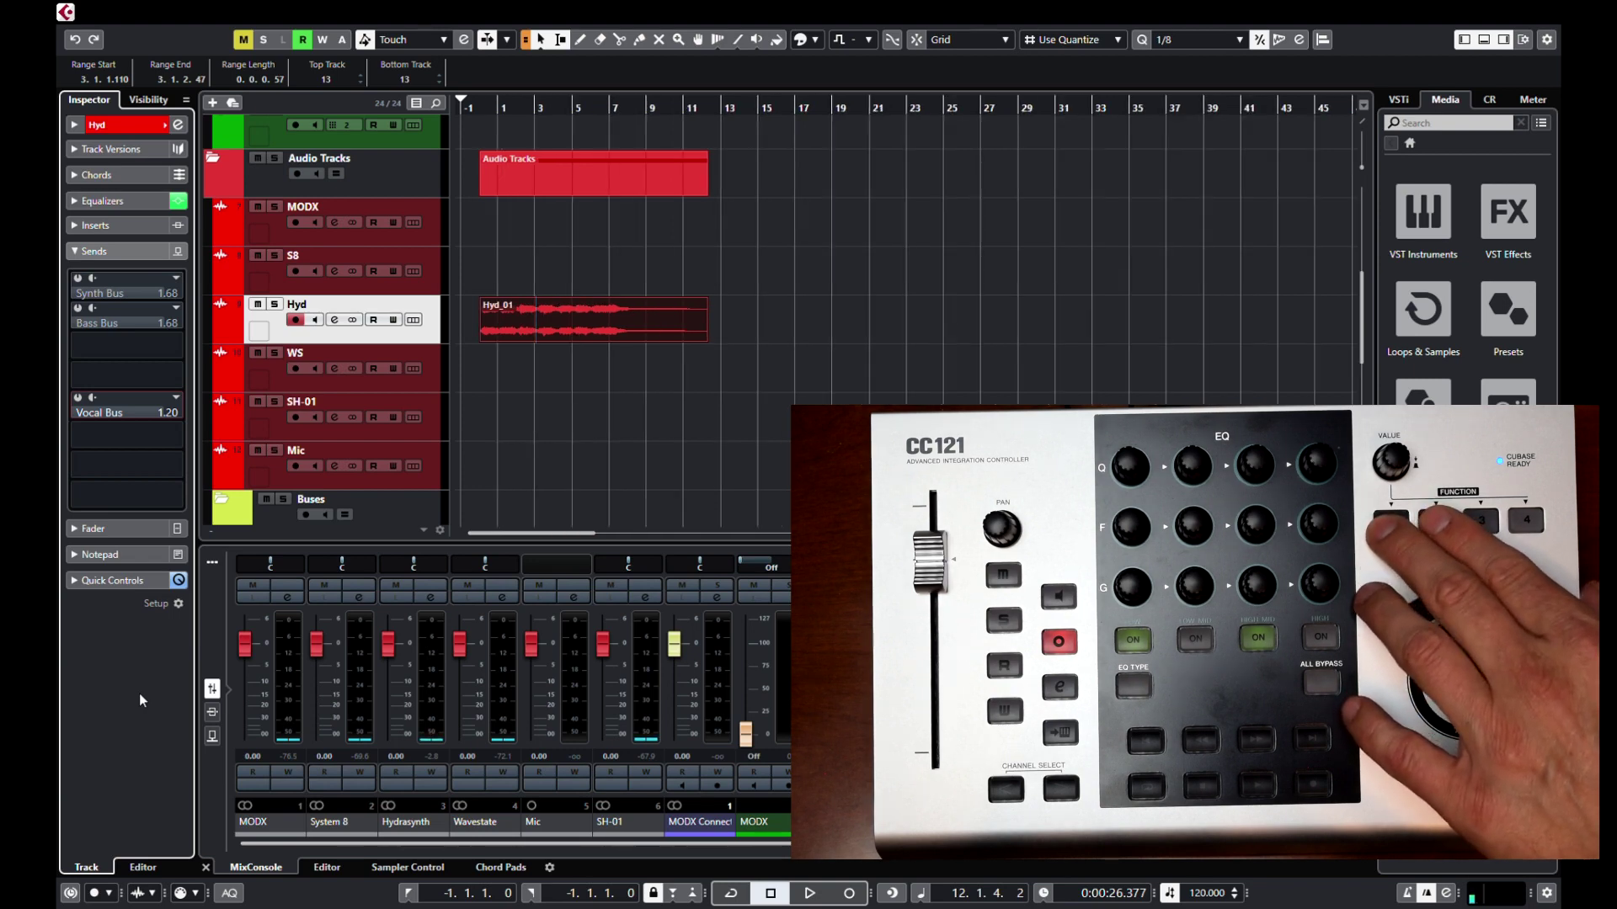
pyautogui.press('g')
pyautogui.press('g')
pyautogui.press('g')
pyautogui.press('g')
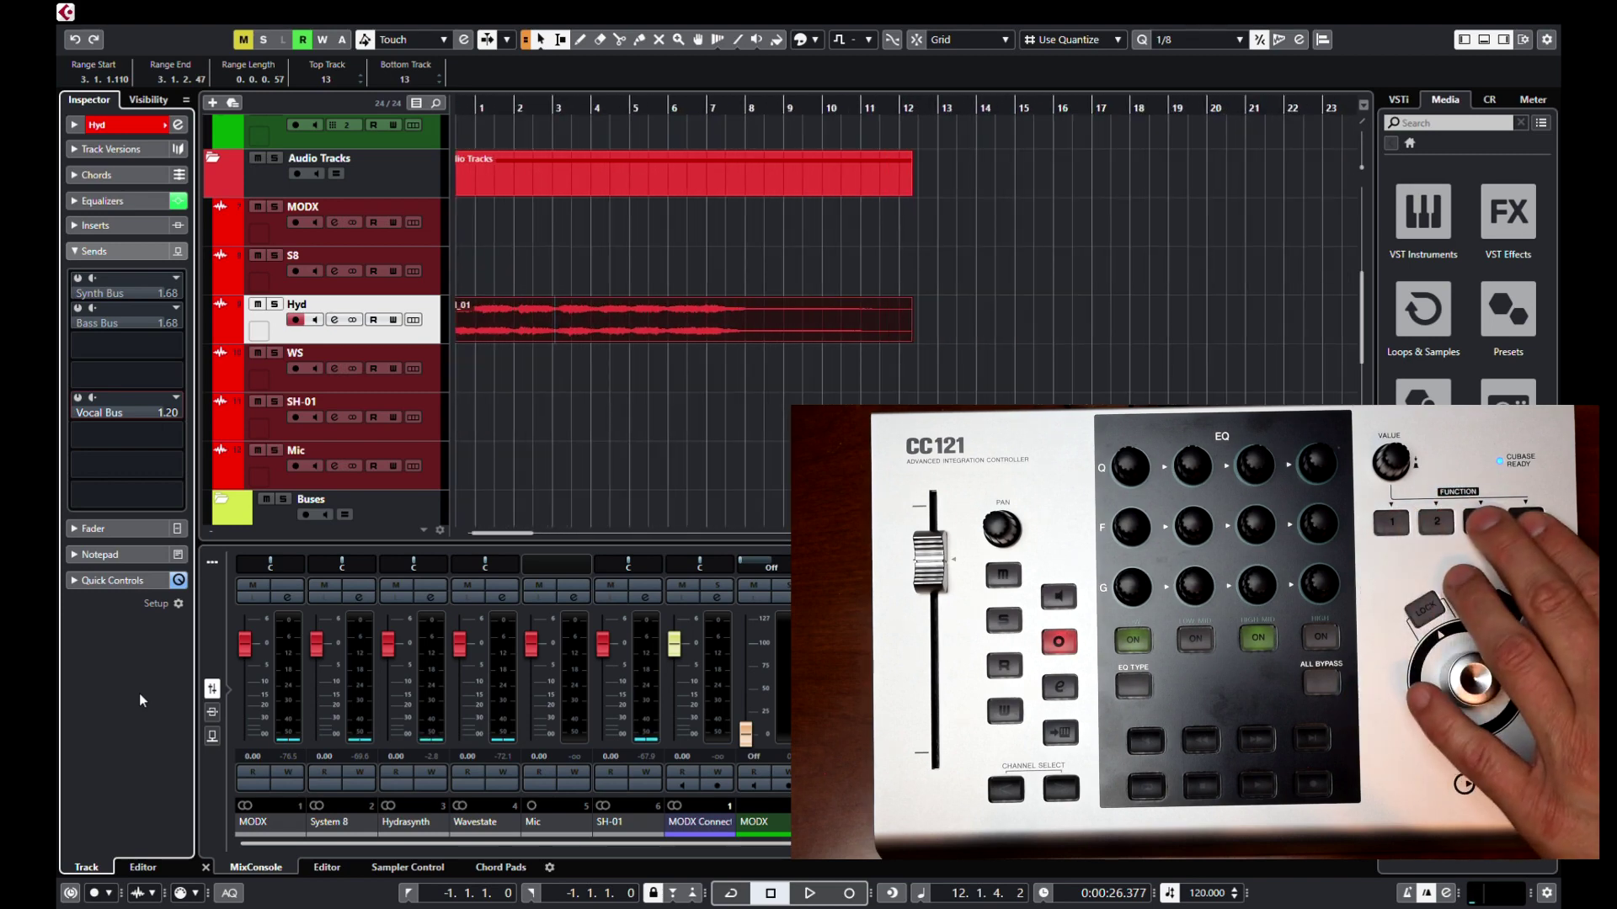
pyautogui.hotkey('shift', 'f')
pyautogui.hotkey('shift', 'h')
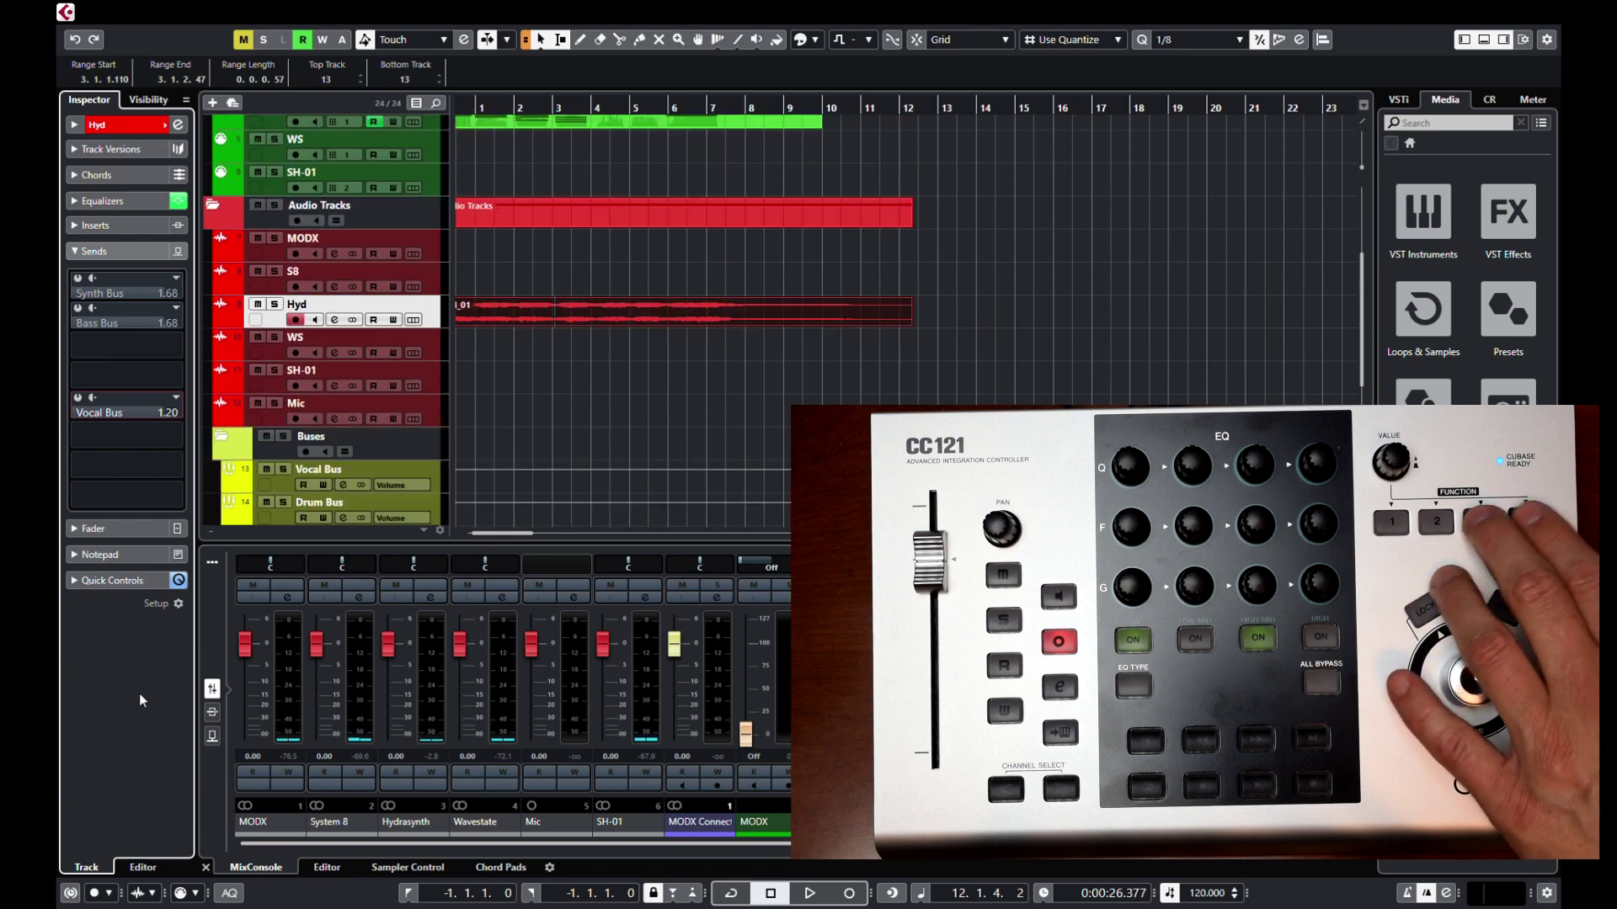
pyautogui.press('g')
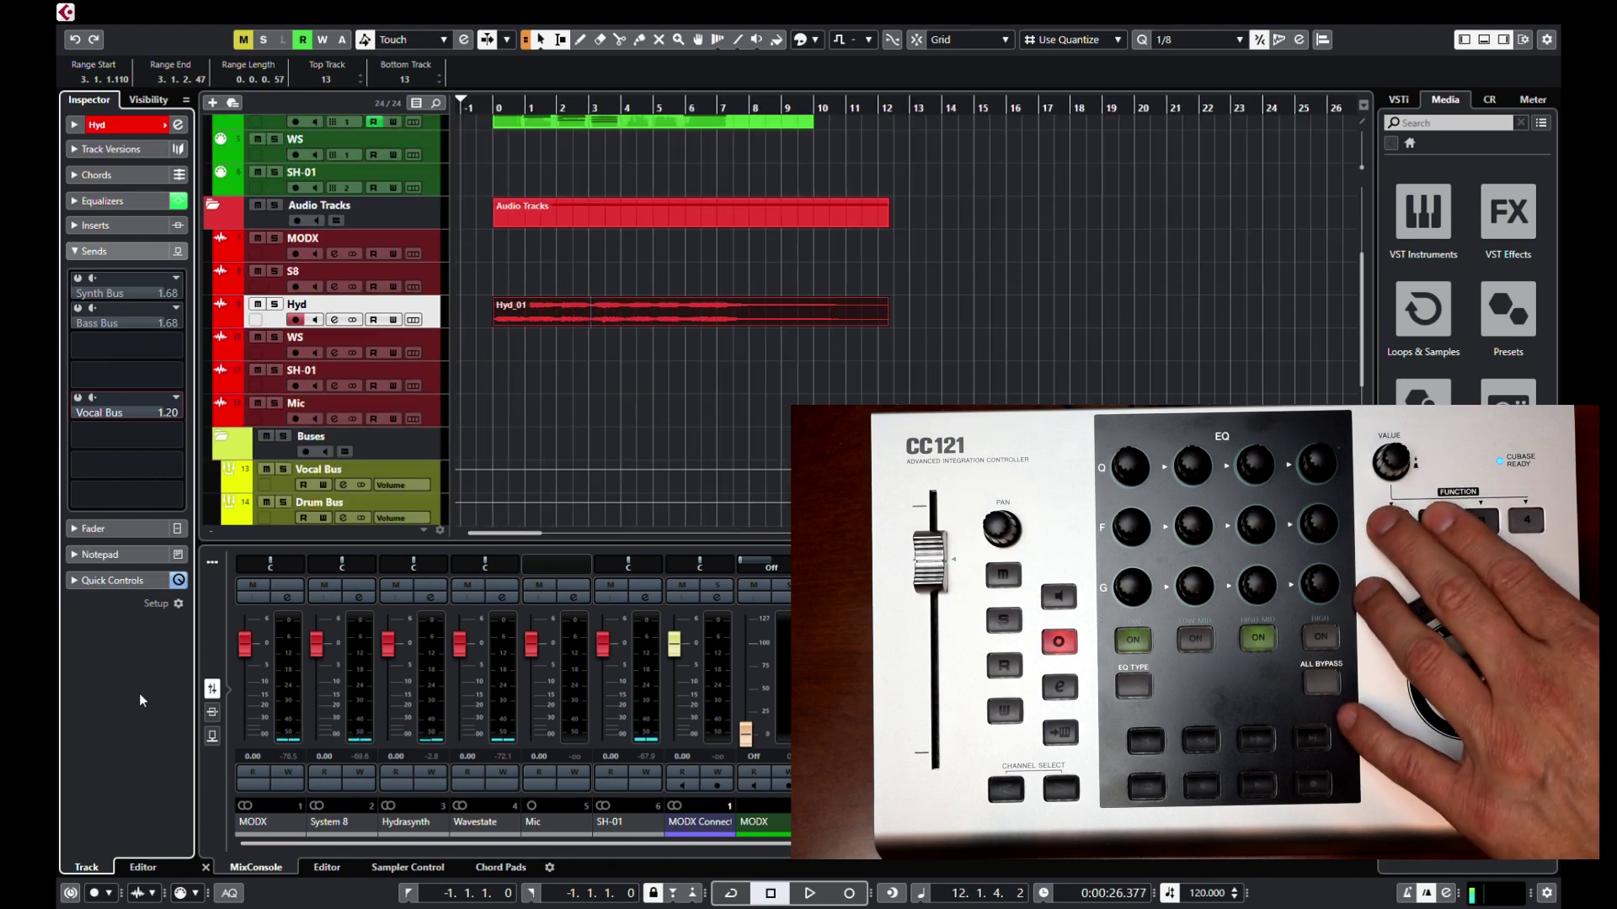
pyautogui.press('h')
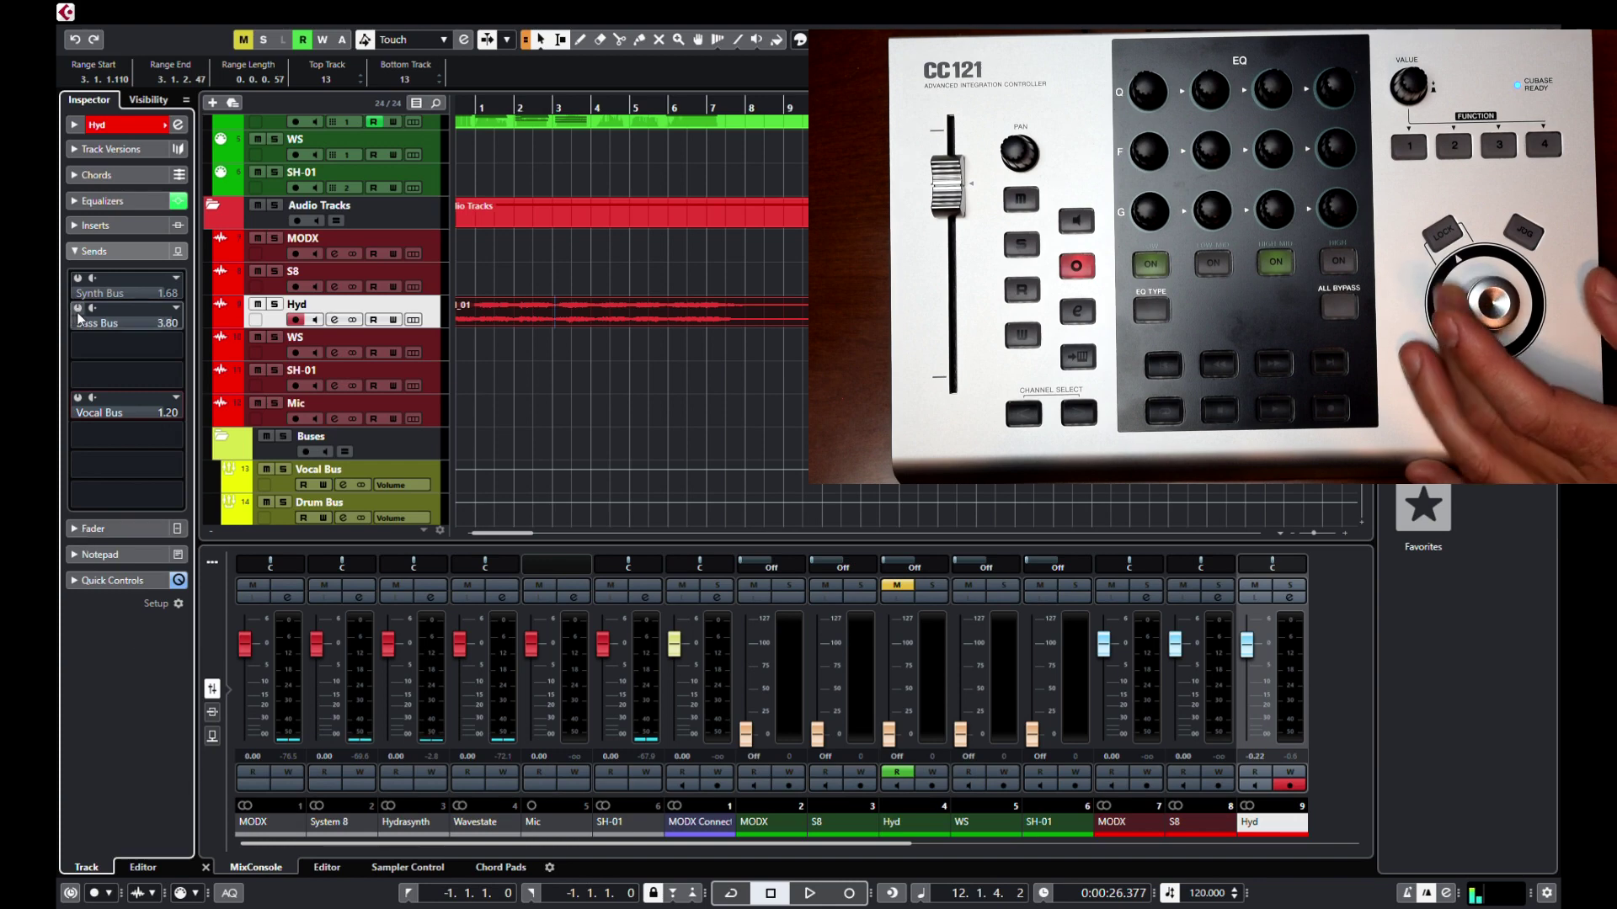
# Adjust Hyd's sends to Synth Bus 6.02 and Bass Bus 0.00, and the Wavestate fader to -7.06
pyautogui.scroll(3, 78, 317)
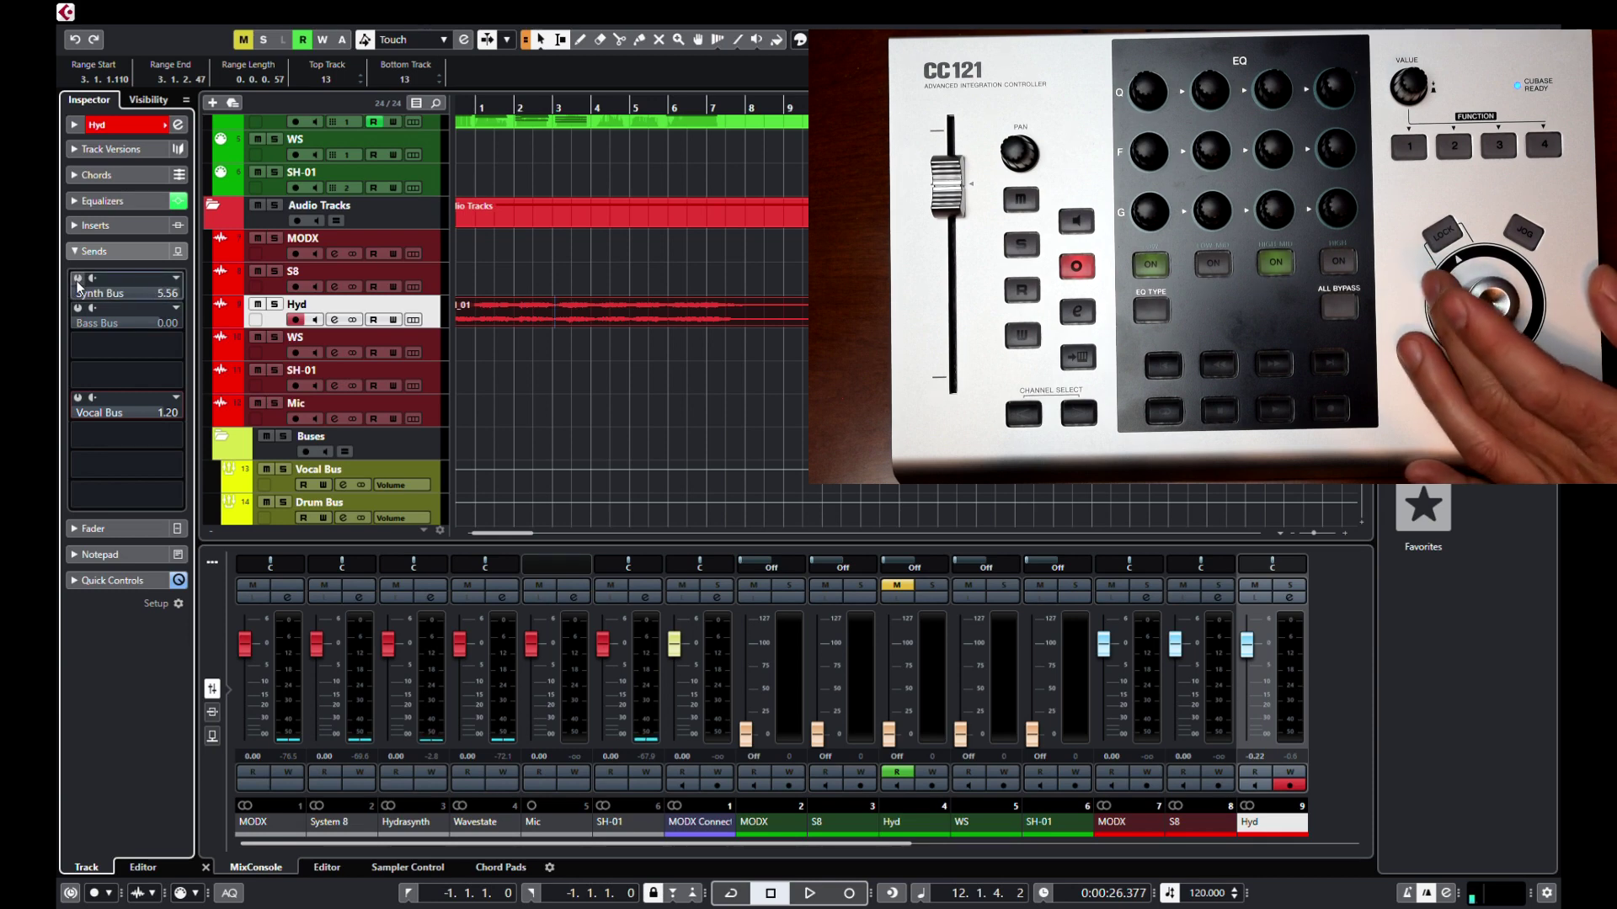
pyautogui.scroll(1, 79, 286)
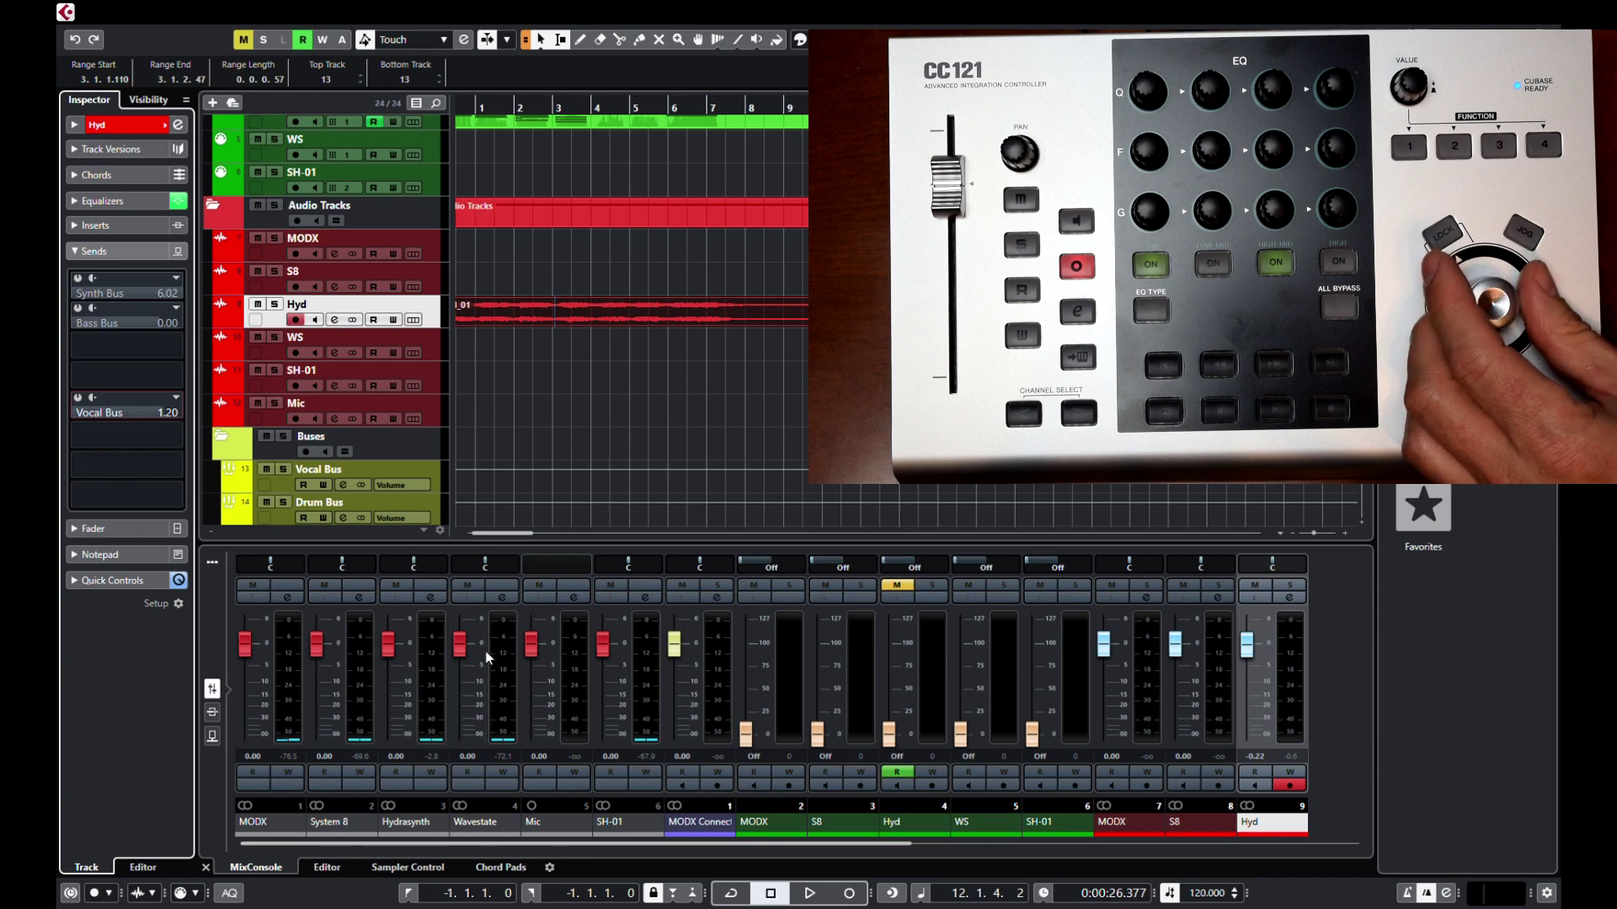
pyautogui.scroll(3, 457, 650)
pyautogui.scroll(-3, 460, 656)
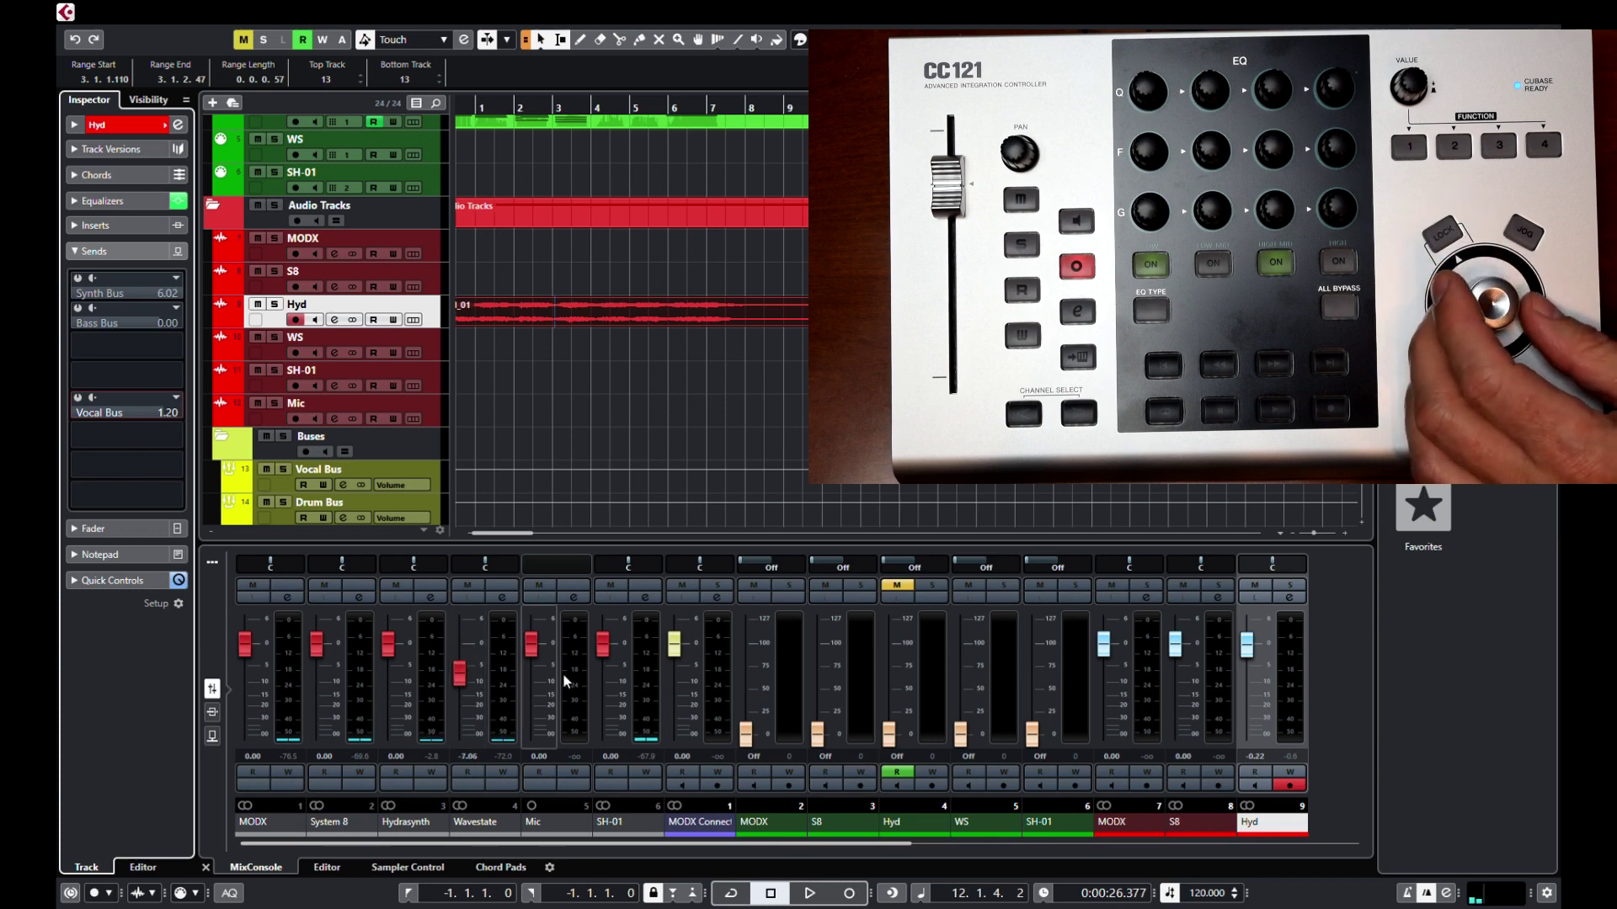
pyautogui.scroll(3, 752, 740)
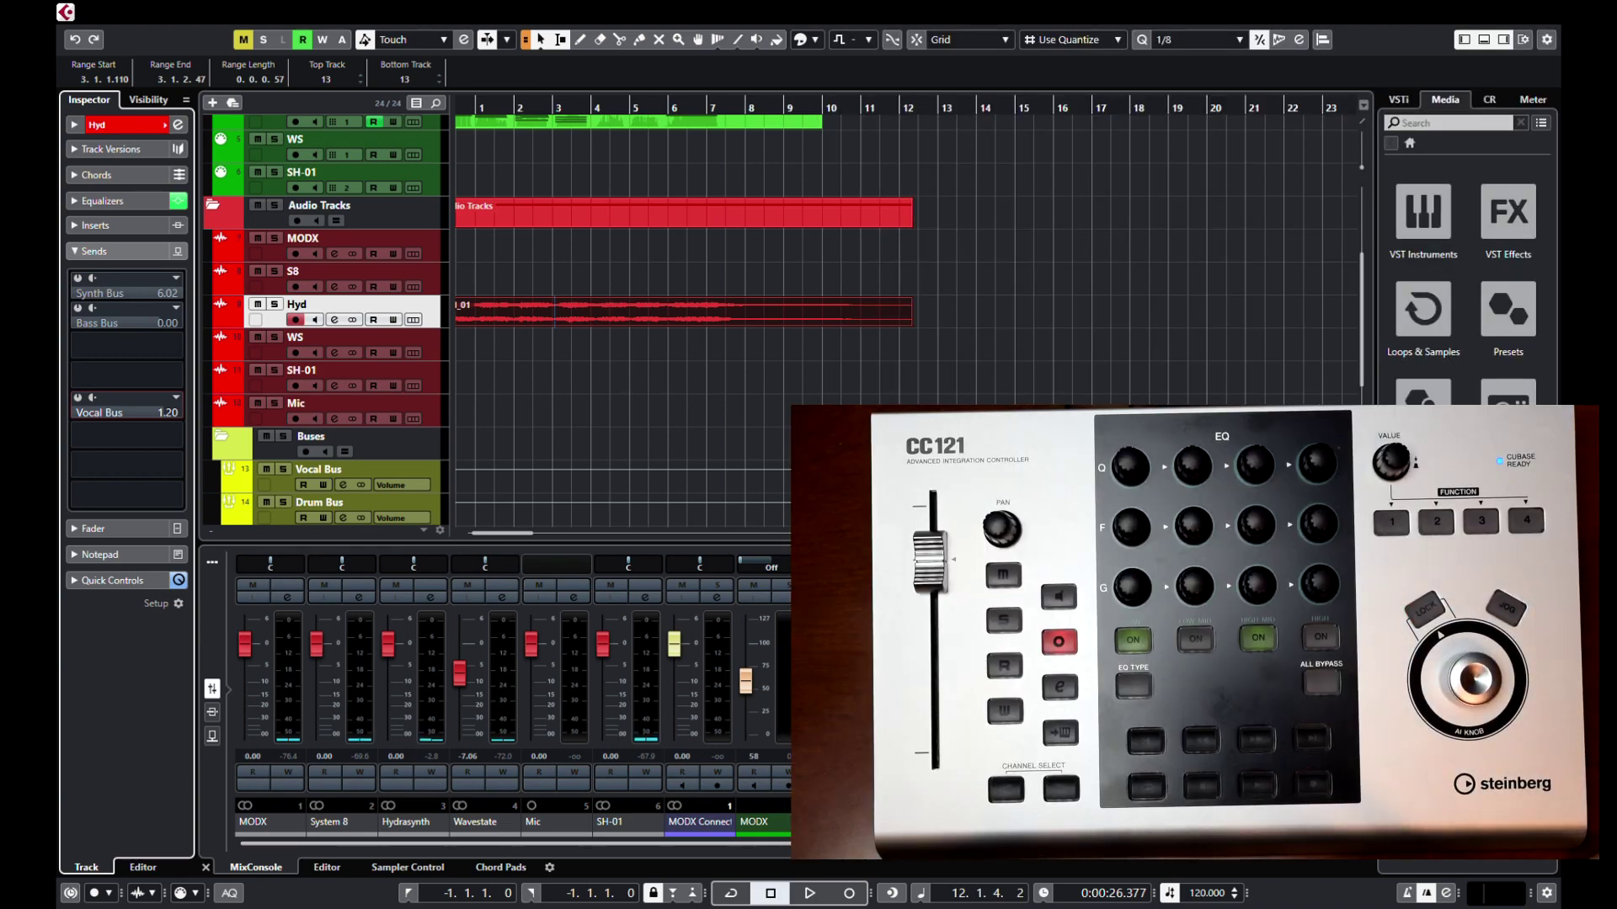
# Scroll the project view left and return the playhead to bar 9
pyautogui.hscroll(-2, 777, 381)
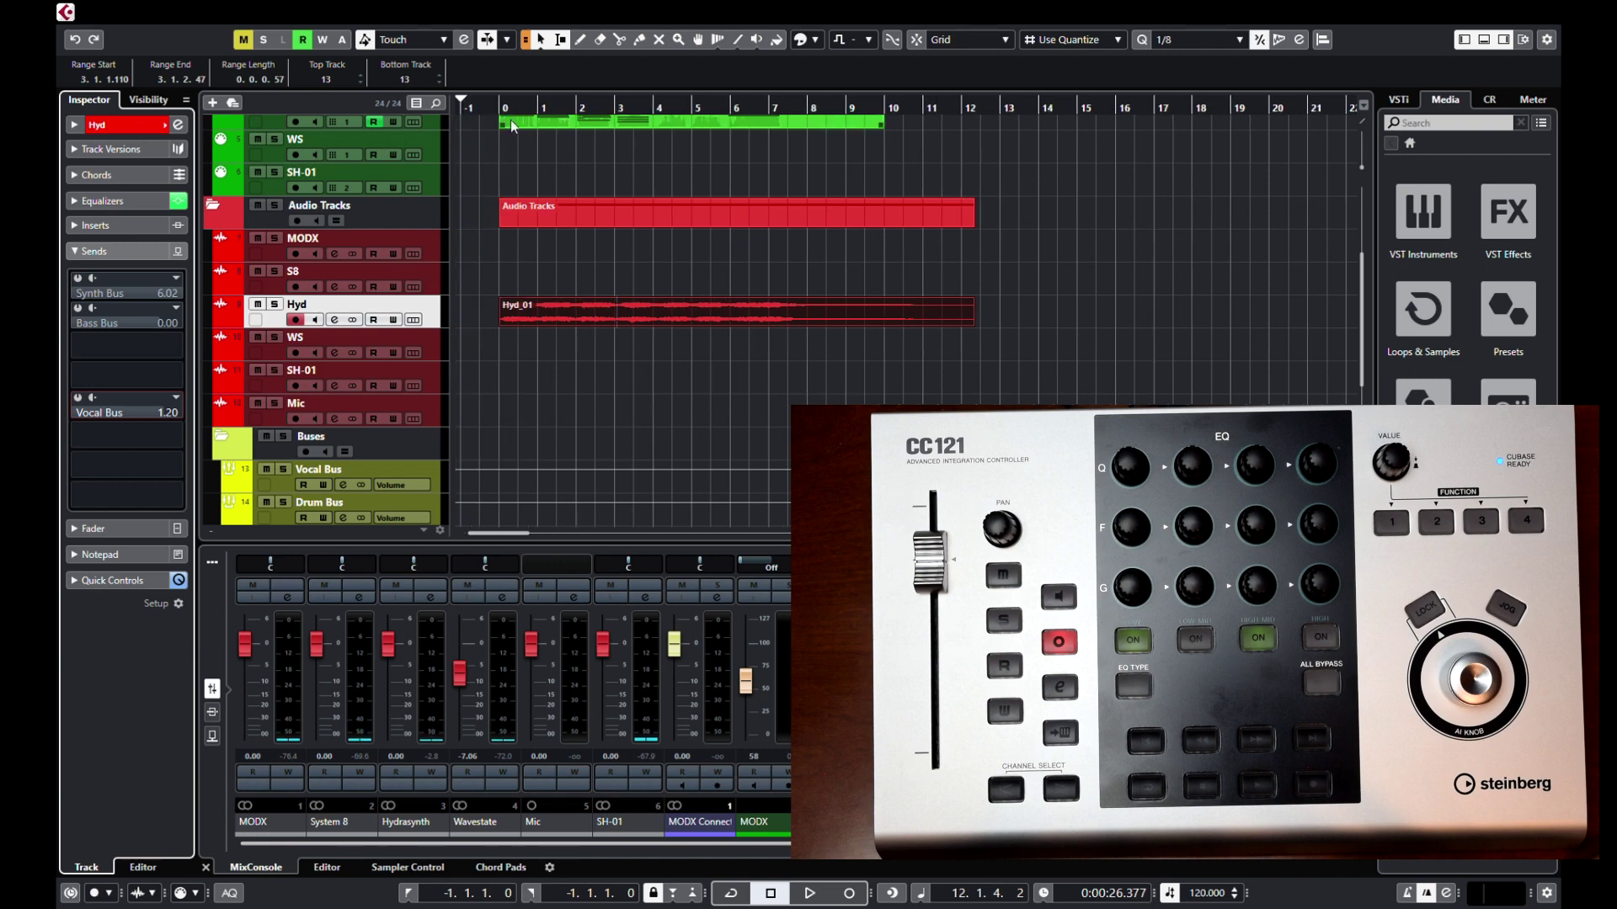